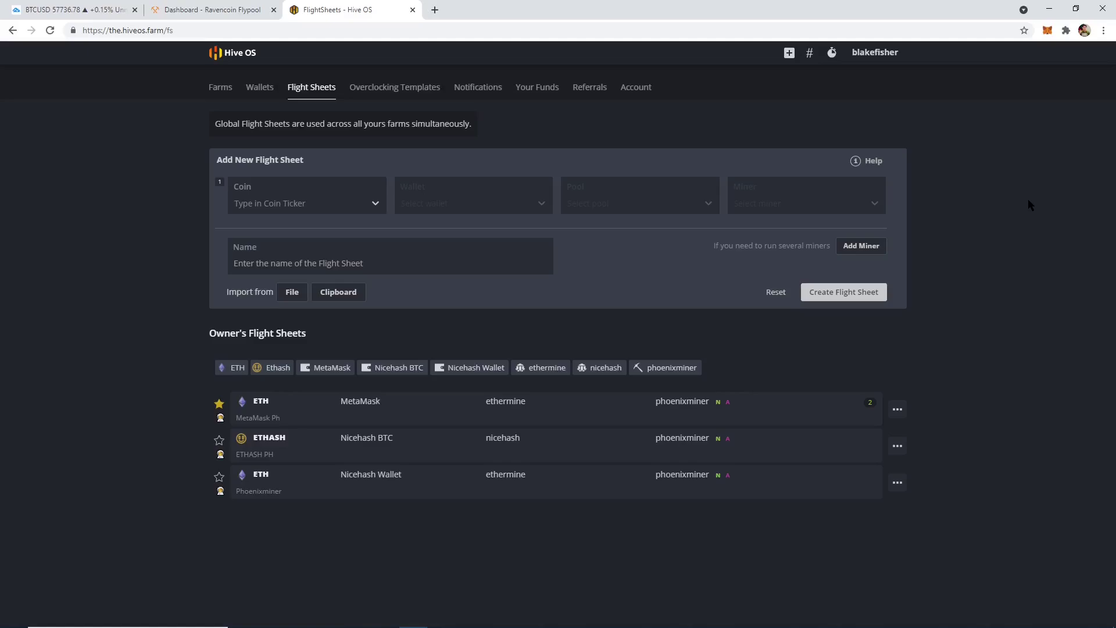
# Step: View the Referrals page and highlight the promo code and referral link
pyautogui.click(590, 86)
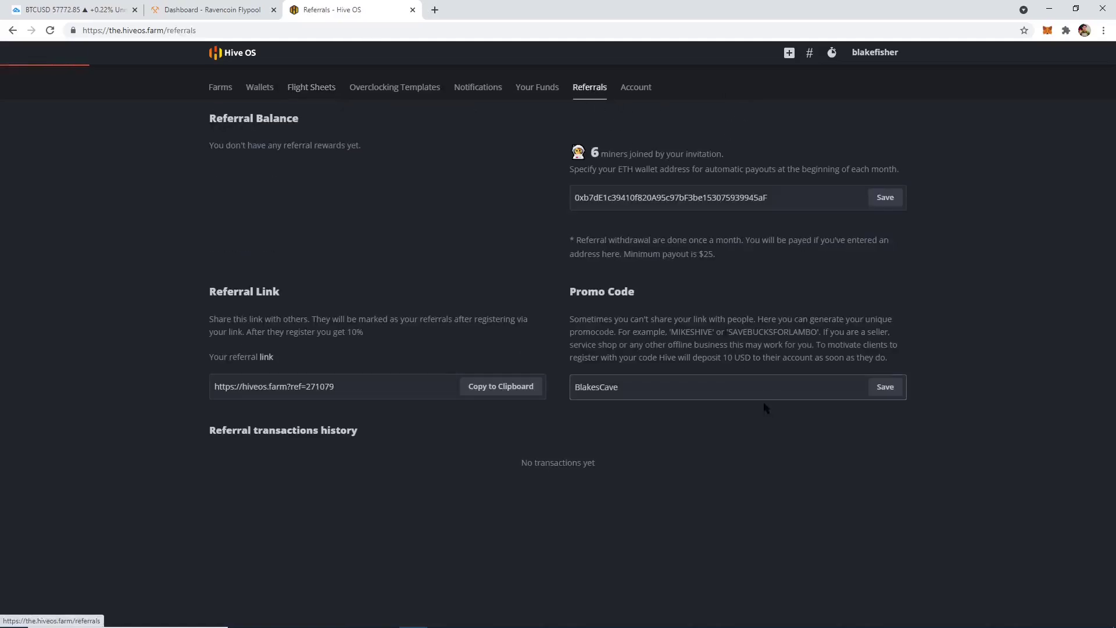
pyautogui.click(653, 387)
pyautogui.moveTo(621, 386); pyautogui.dragTo(574, 388)
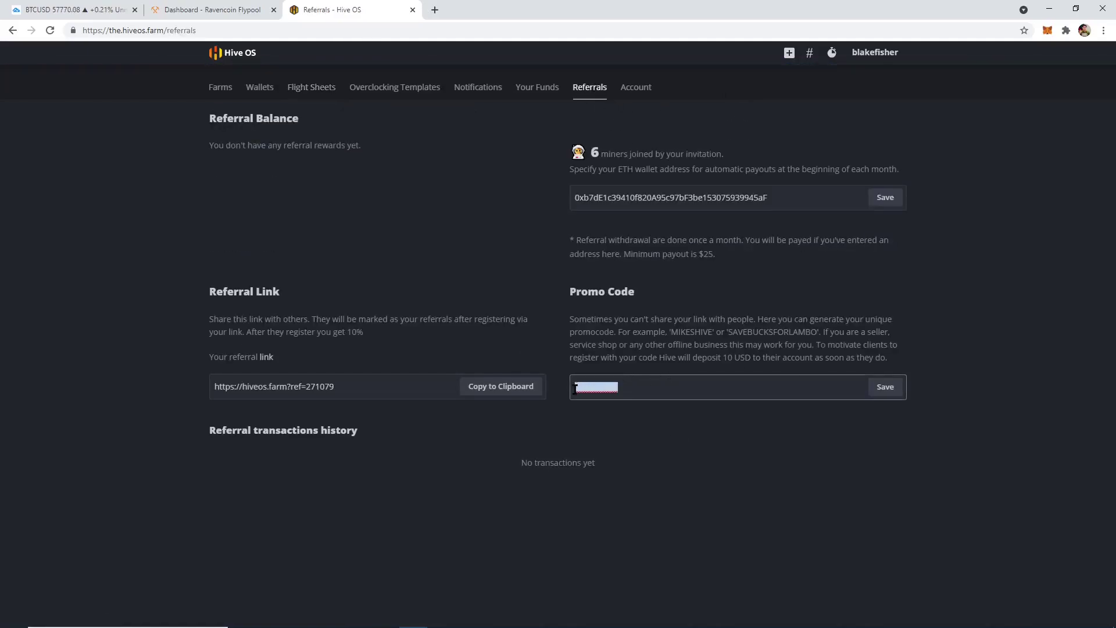
pyautogui.click(652, 391)
pyautogui.moveTo(335, 386); pyautogui.dragTo(187, 389)
pyautogui.click(137, 393)
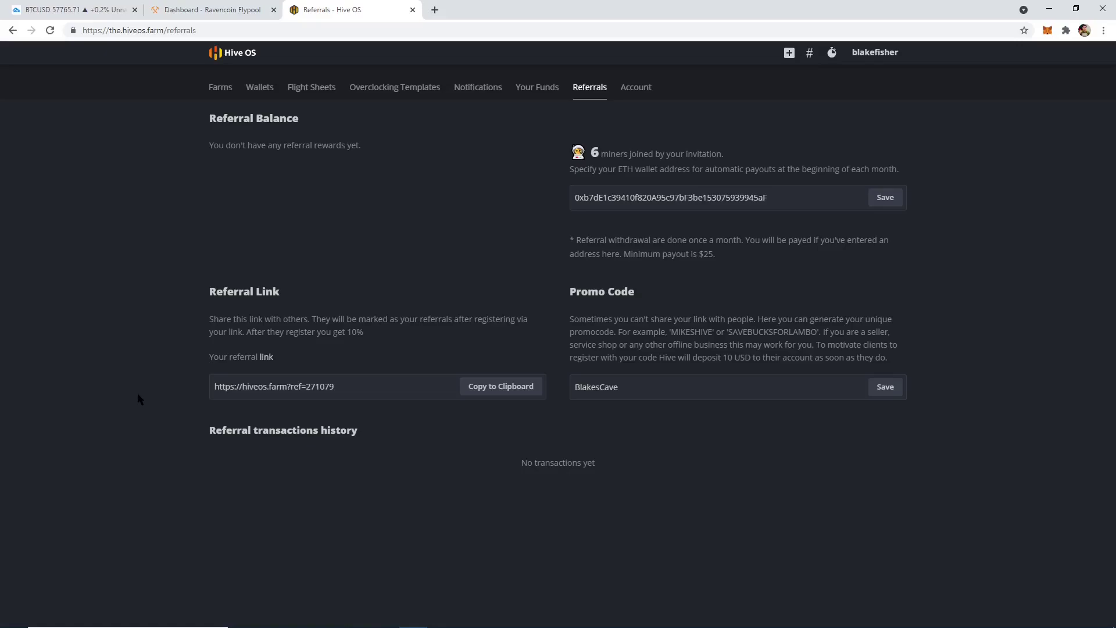
# Step: Go back to the Flight Sheets page with the empty new flight sheet form
pyautogui.click(310, 86)
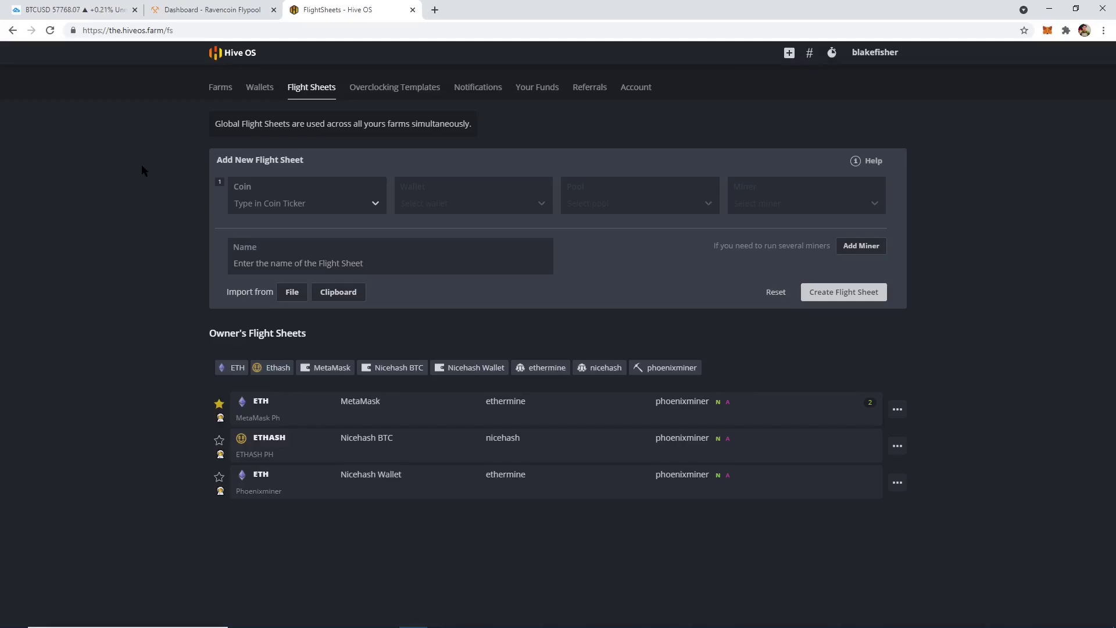
pyautogui.moveTo(576, 11)
pyautogui.mouseDown()
pyautogui.moveTo(490, 26)
pyautogui.moveTo(446, 0)
pyautogui.moveTo(590, 5)
pyautogui.mouseUp()
# Step: Draft a new RVN wallet named RVN on the Wallets page
pyautogui.click(259, 86)
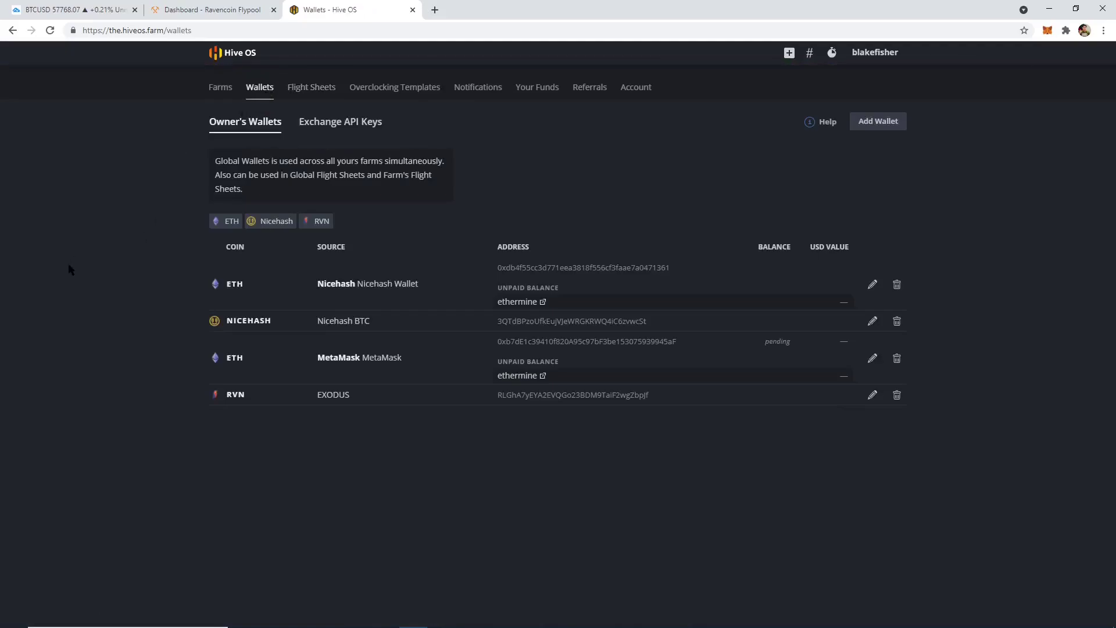
pyautogui.click(887, 125)
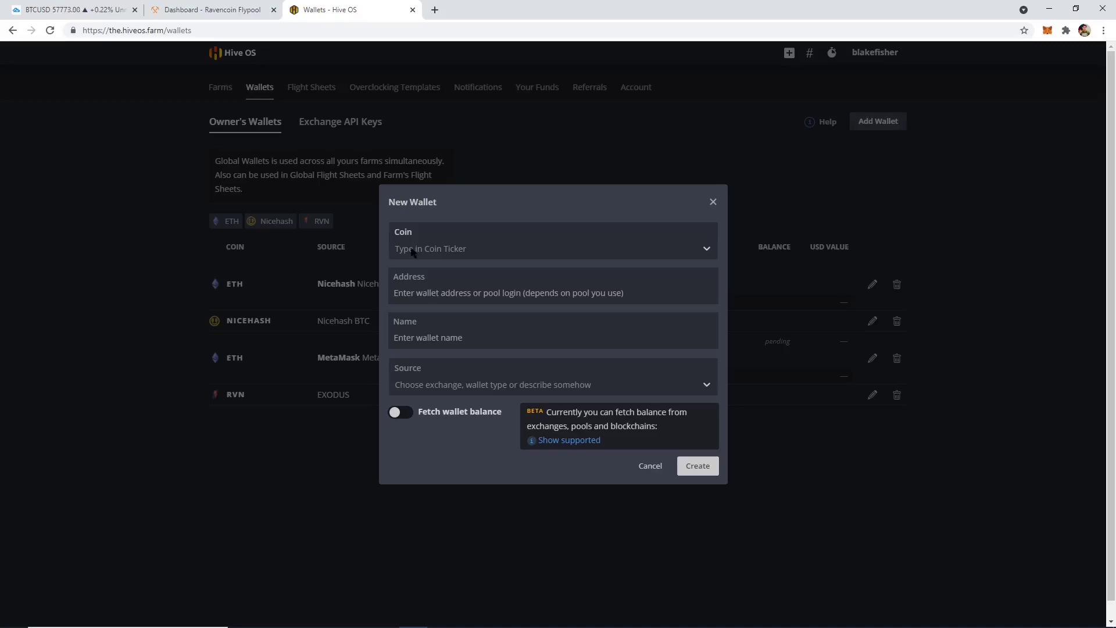
pyautogui.click(498, 249)
pyautogui.write('r')
pyautogui.click(429, 278)
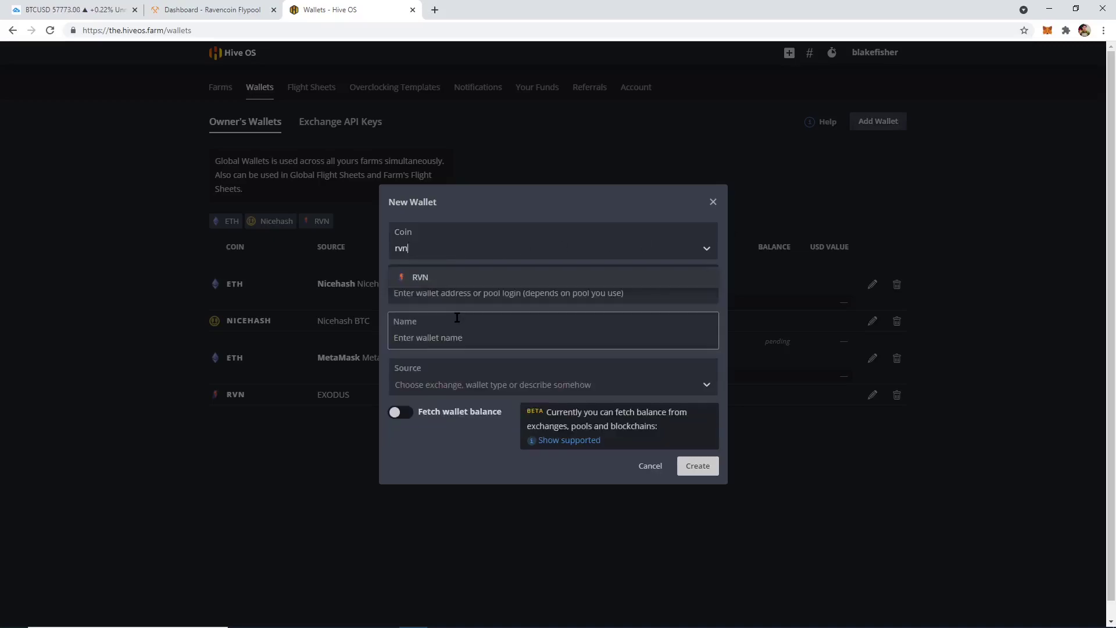
pyautogui.click(427, 277)
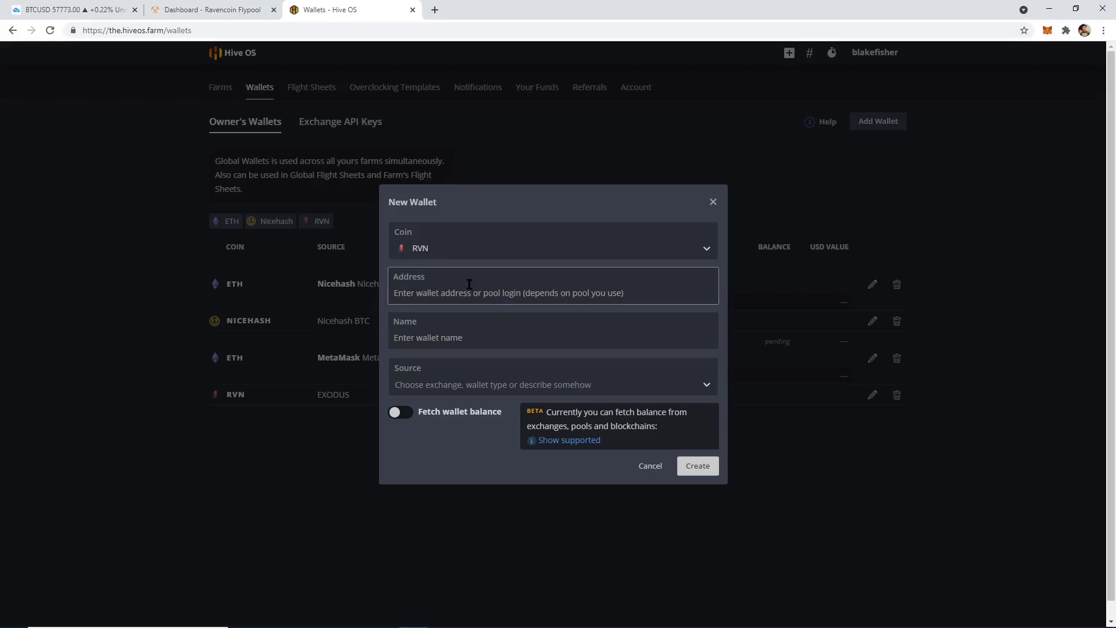
pyautogui.click(457, 336)
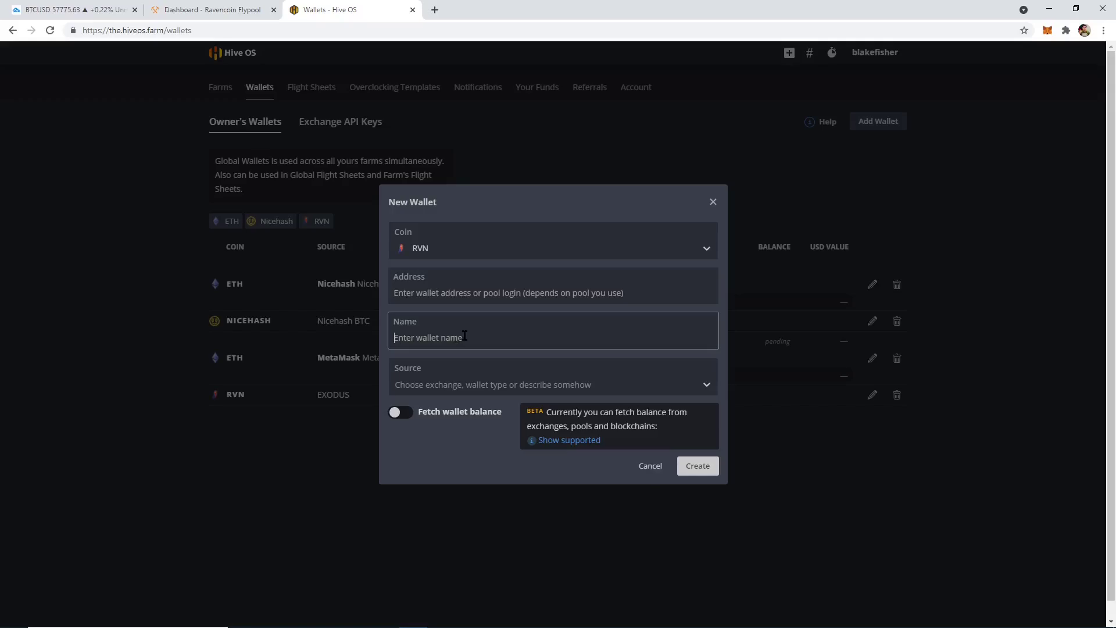
pyautogui.write('RVN')
# Step: Peek at the wallet source list, then cancel the draft wallet
pyautogui.click(506, 388)
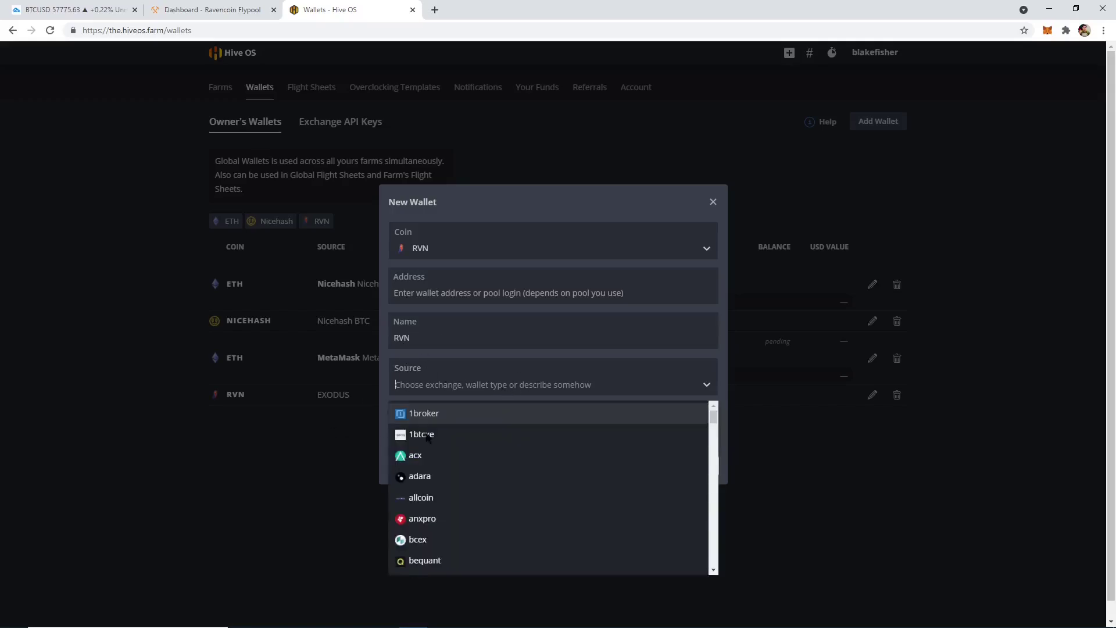
pyautogui.click(564, 386)
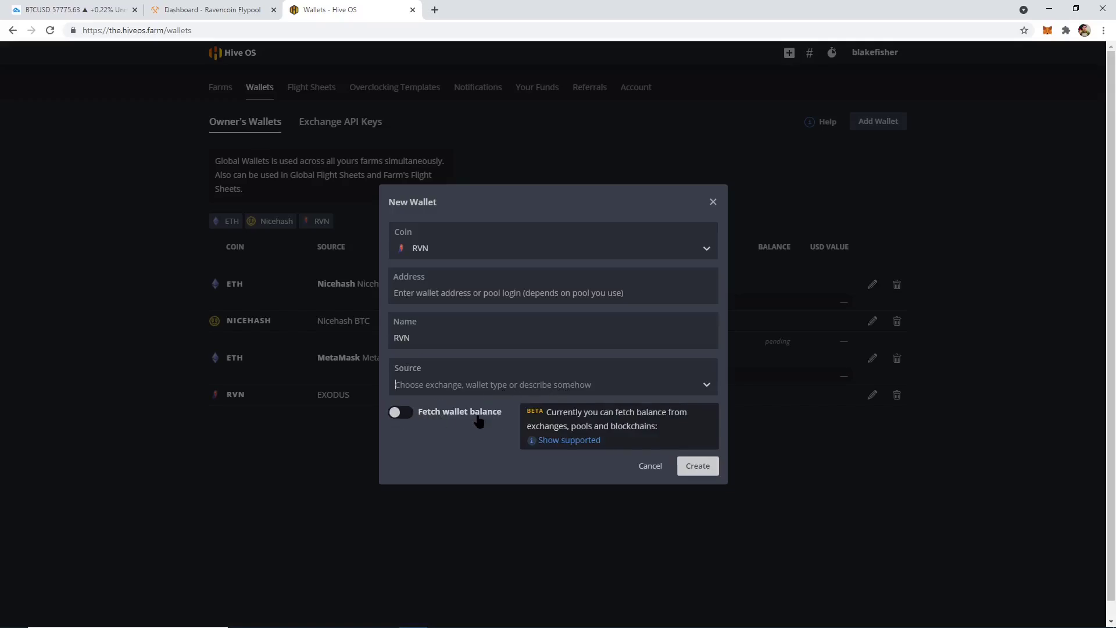
pyautogui.click(650, 466)
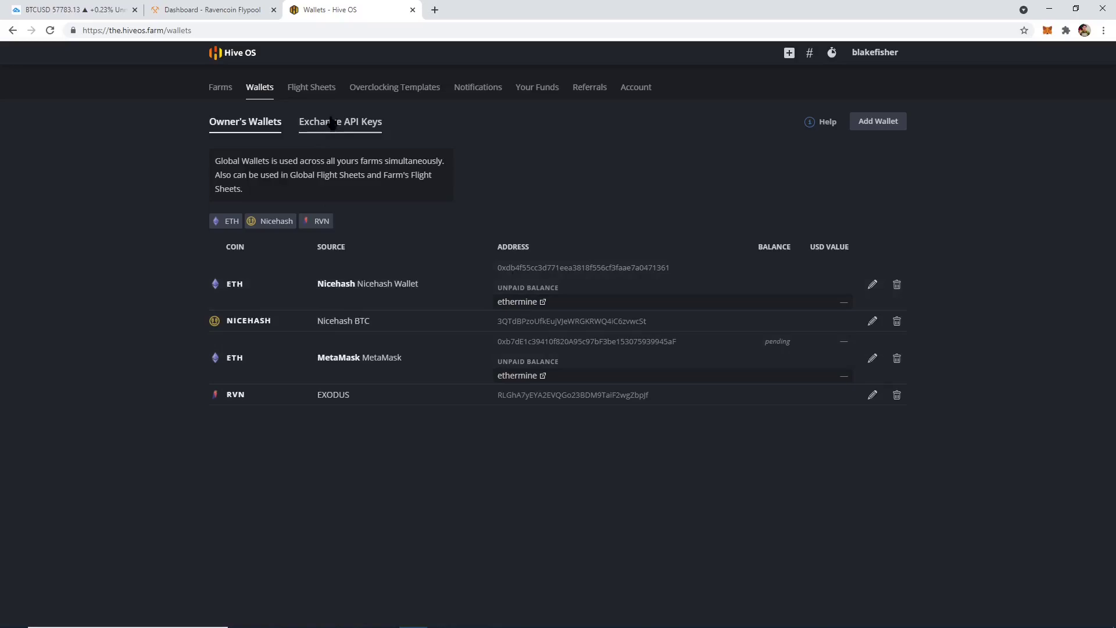
# Step: Begin a new flight sheet with coin RVN and wallet EXODUS, then look up pools
pyautogui.click(312, 86)
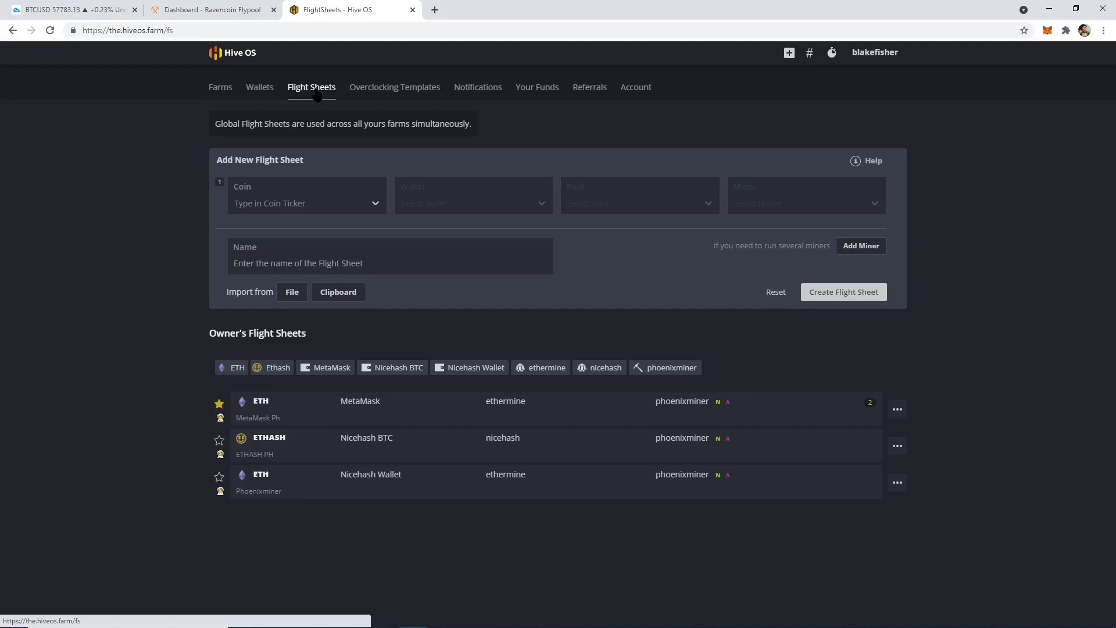
pyautogui.click(307, 195)
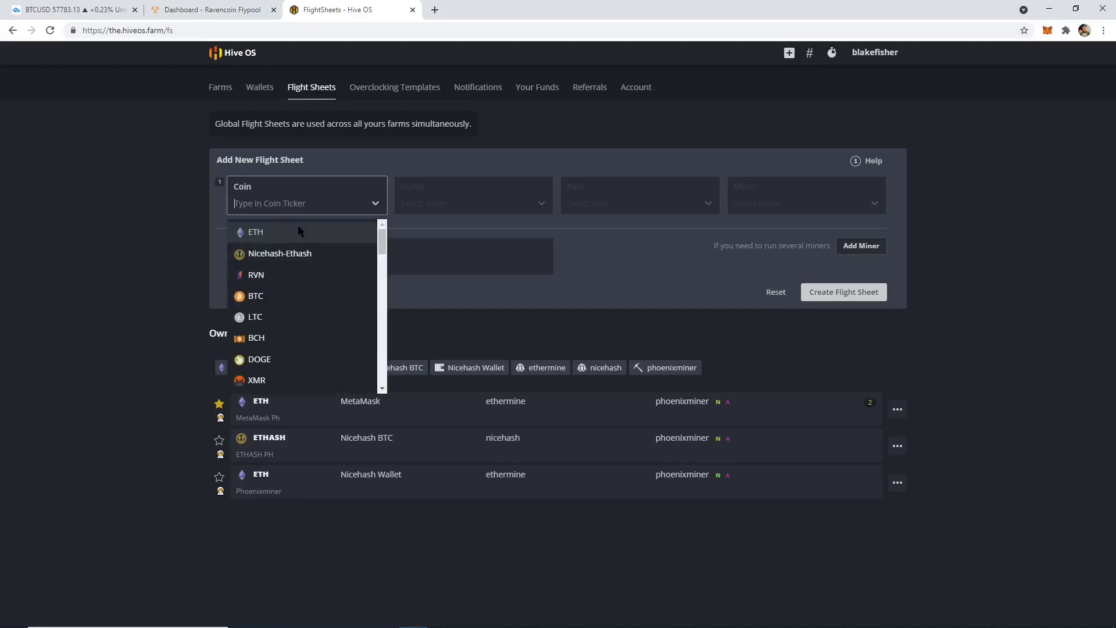
pyautogui.click(274, 275)
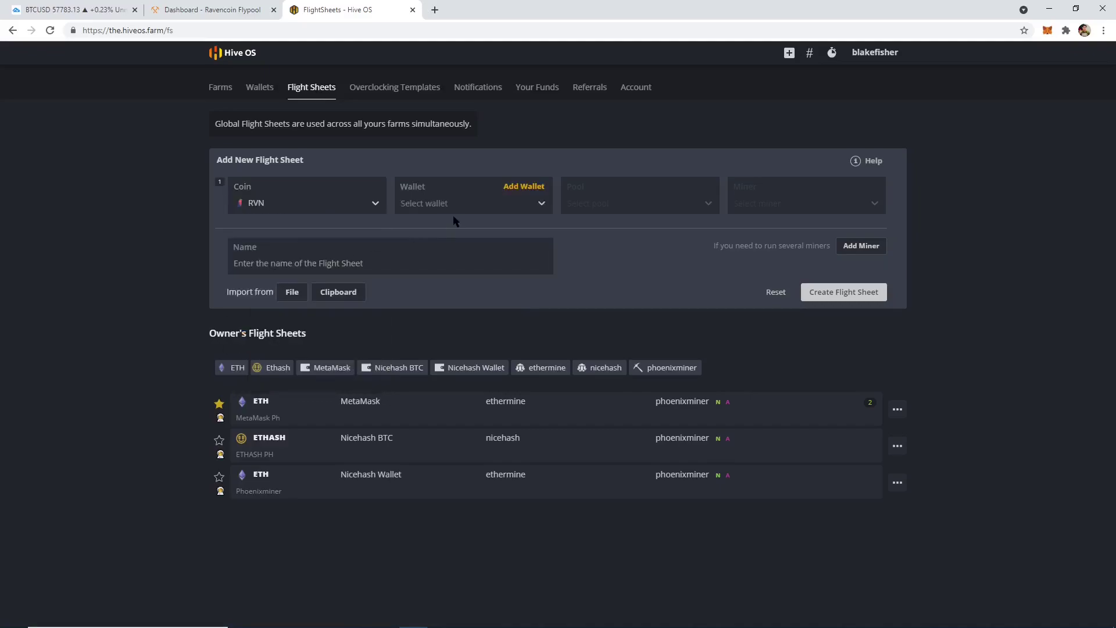
pyautogui.click(463, 204)
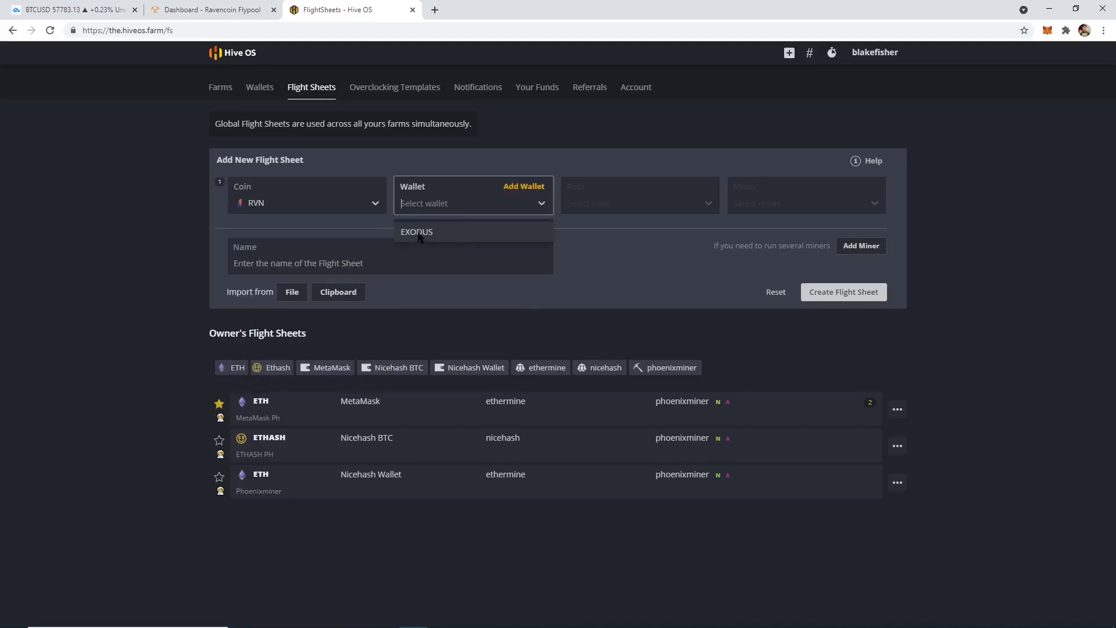
pyautogui.click(420, 235)
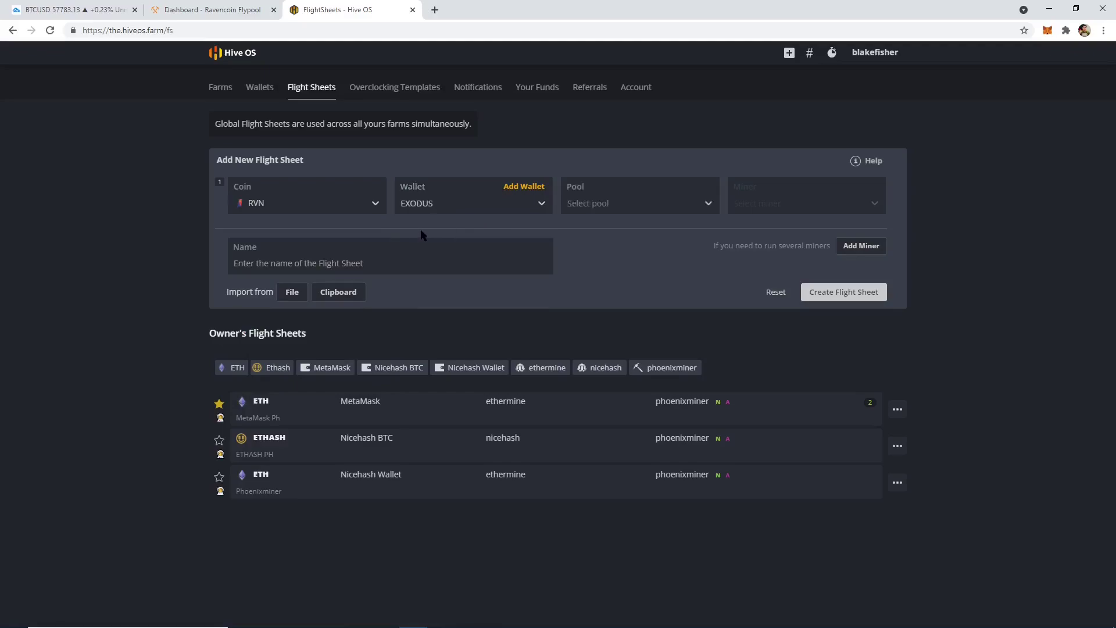
pyautogui.click(601, 204)
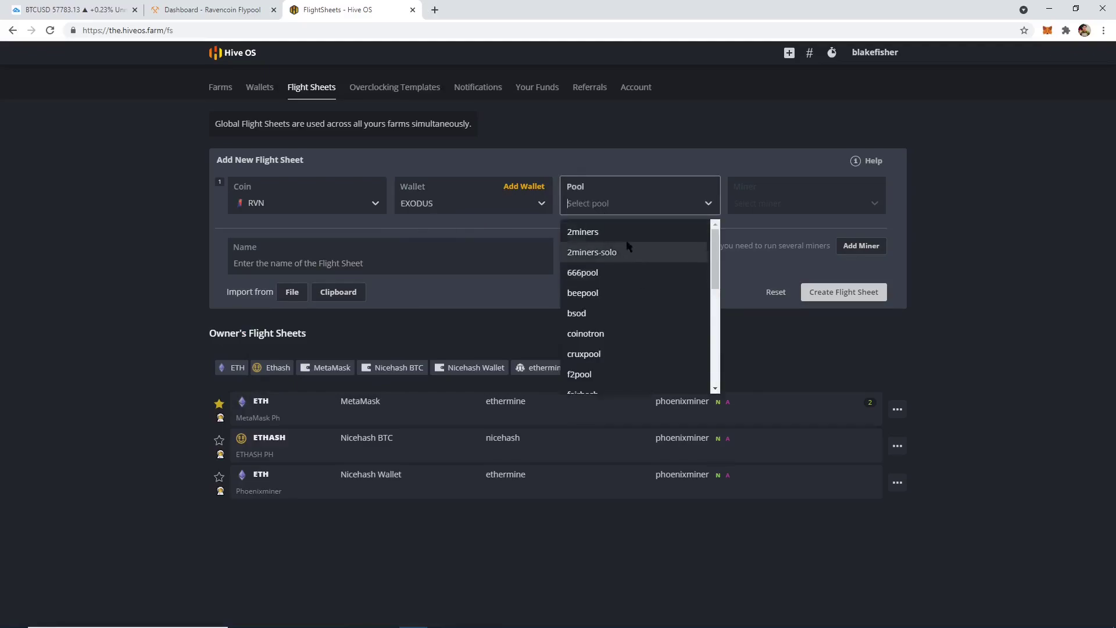
pyautogui.write('fly')
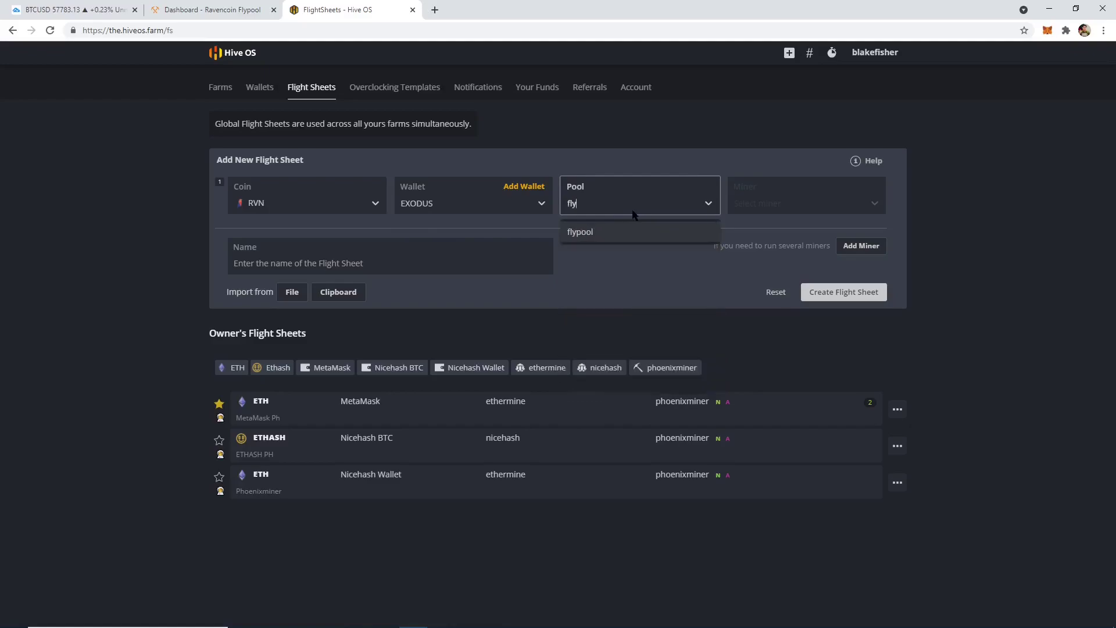
# Step: Choose flypool with the Worldwide stratum server enabled and apply it
pyautogui.click(589, 231)
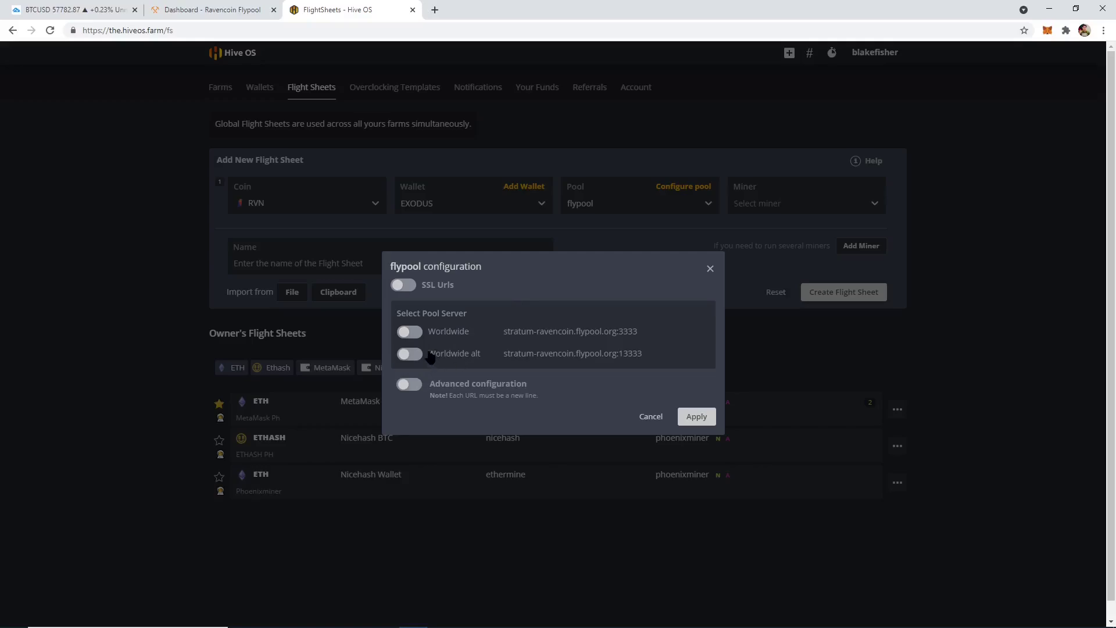
pyautogui.click(410, 332)
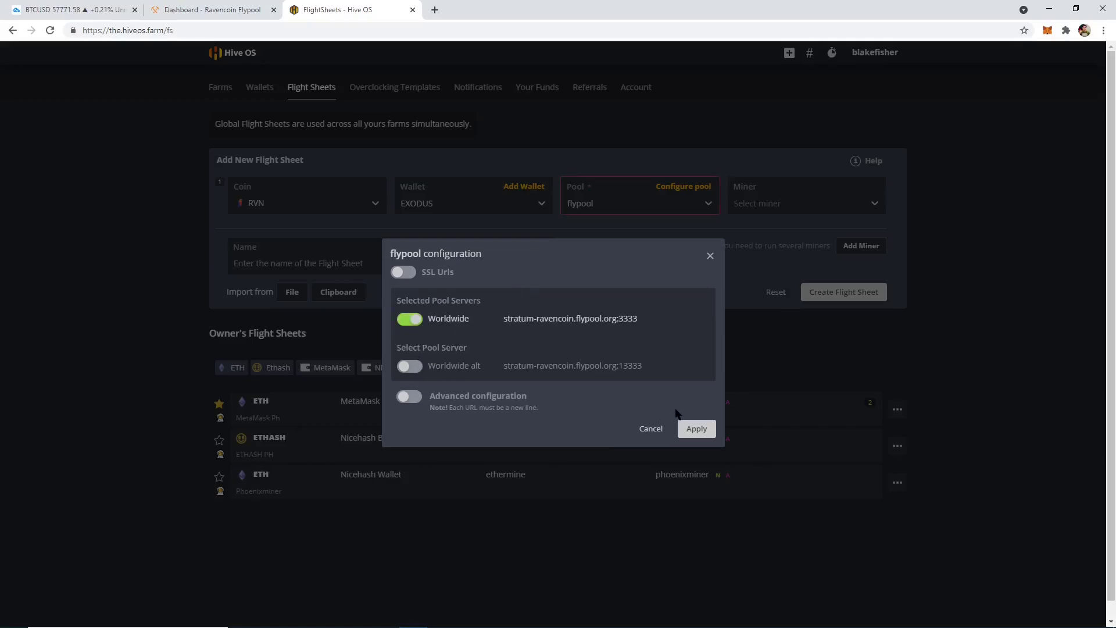
pyautogui.click(696, 428)
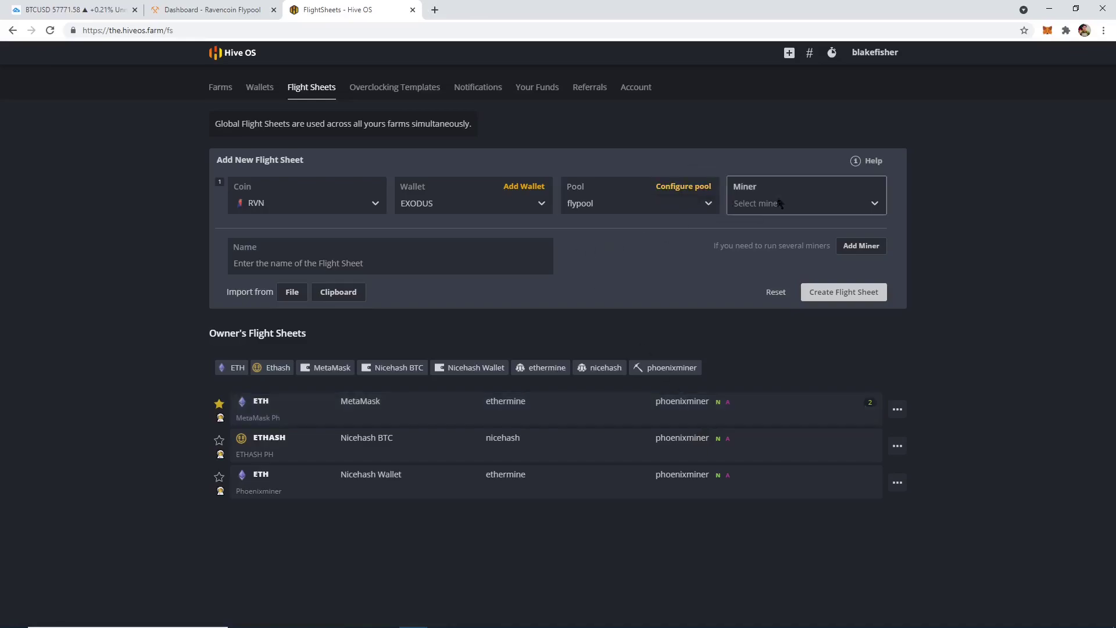
# Step: Pick TeamRedMiner, name the flight sheet 'RVN TRM' and create it
pyautogui.click(795, 202)
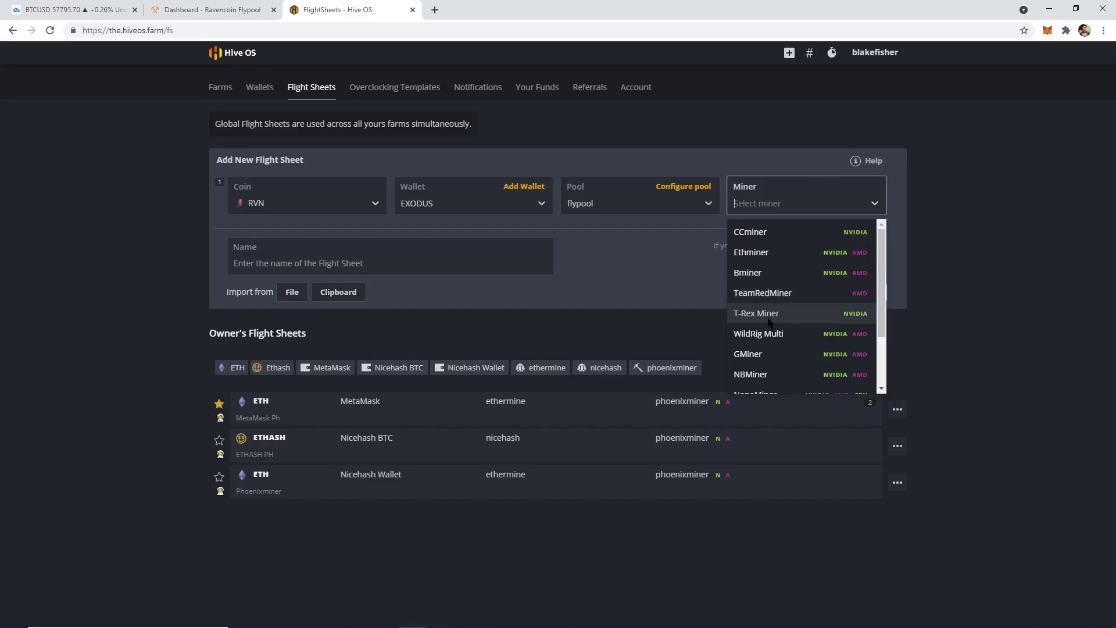
pyautogui.click(787, 297)
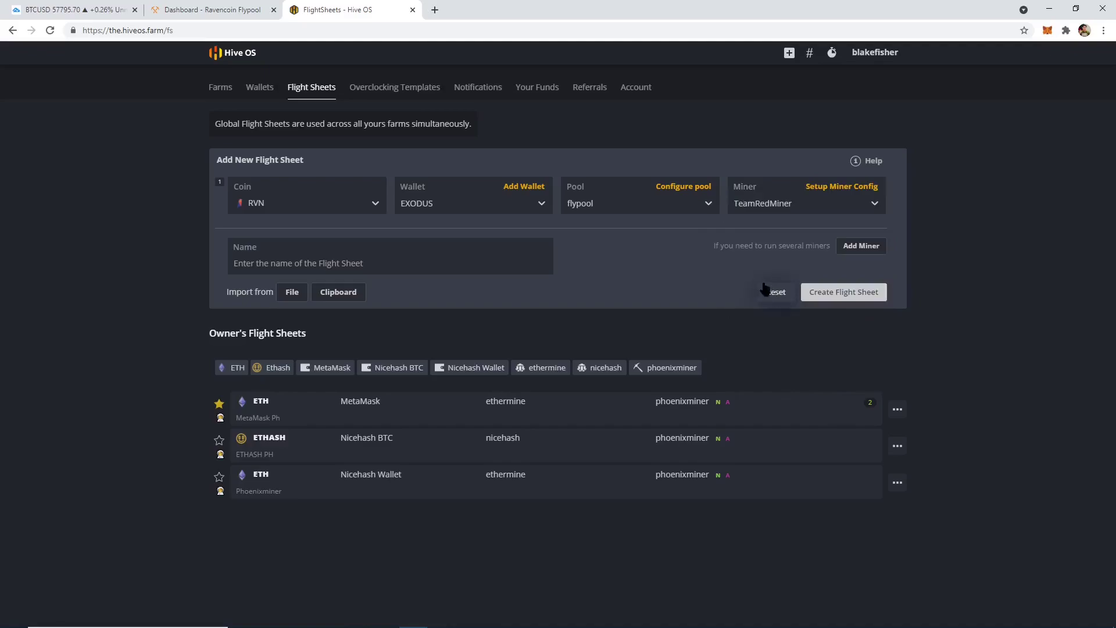
pyautogui.click(430, 266)
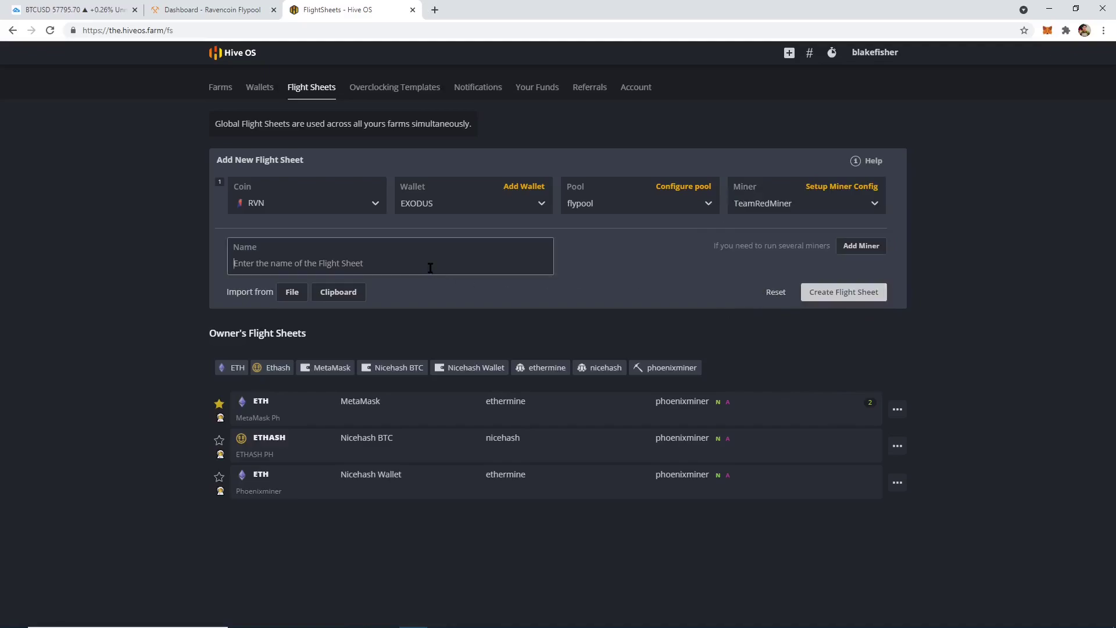
pyautogui.write('RVN')
pyautogui.write('Te')
pyautogui.press('BackSpace')
pyautogui.press('BackSpace')
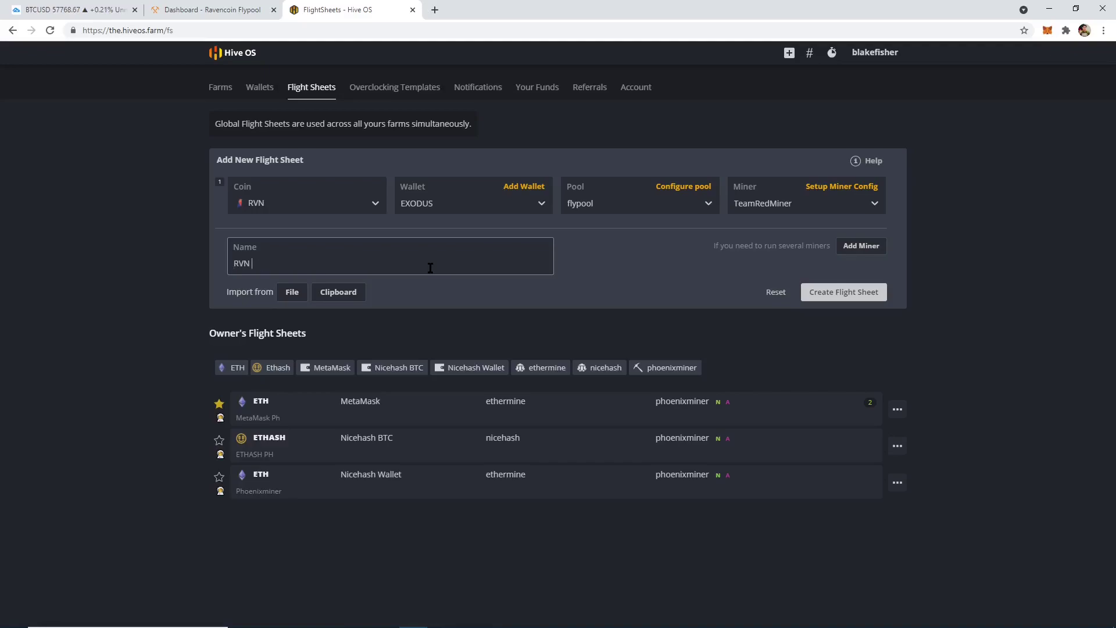
pyautogui.write('TRM')
pyautogui.click(844, 292)
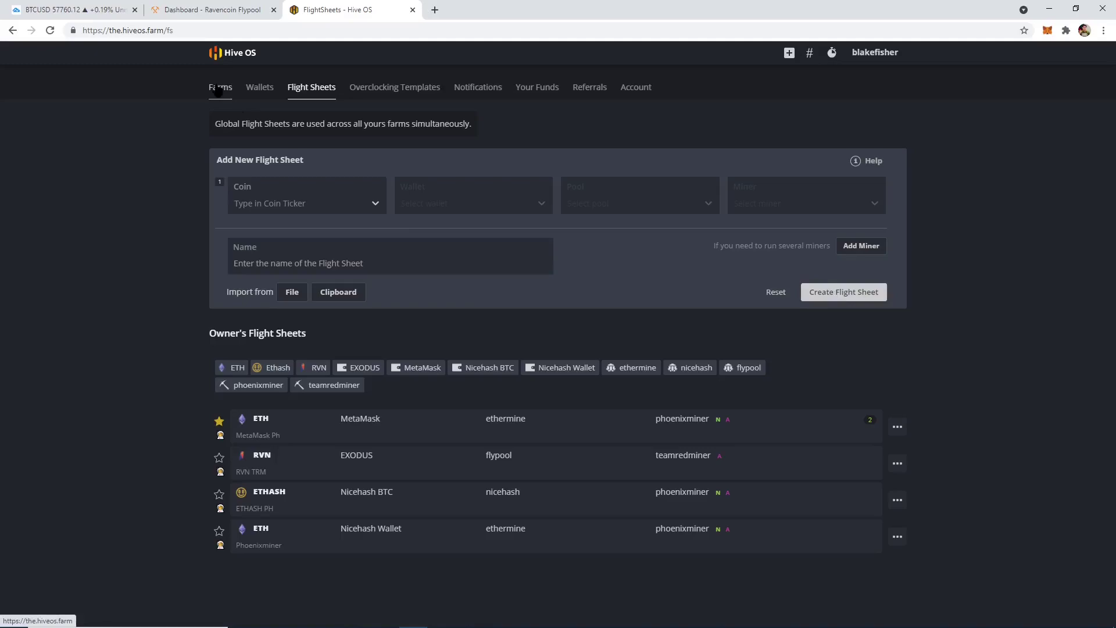
# Step: In Room Farm's Rig2 flight sheet tab, unset the MetaMask Ph flight sheet
pyautogui.click(220, 87)
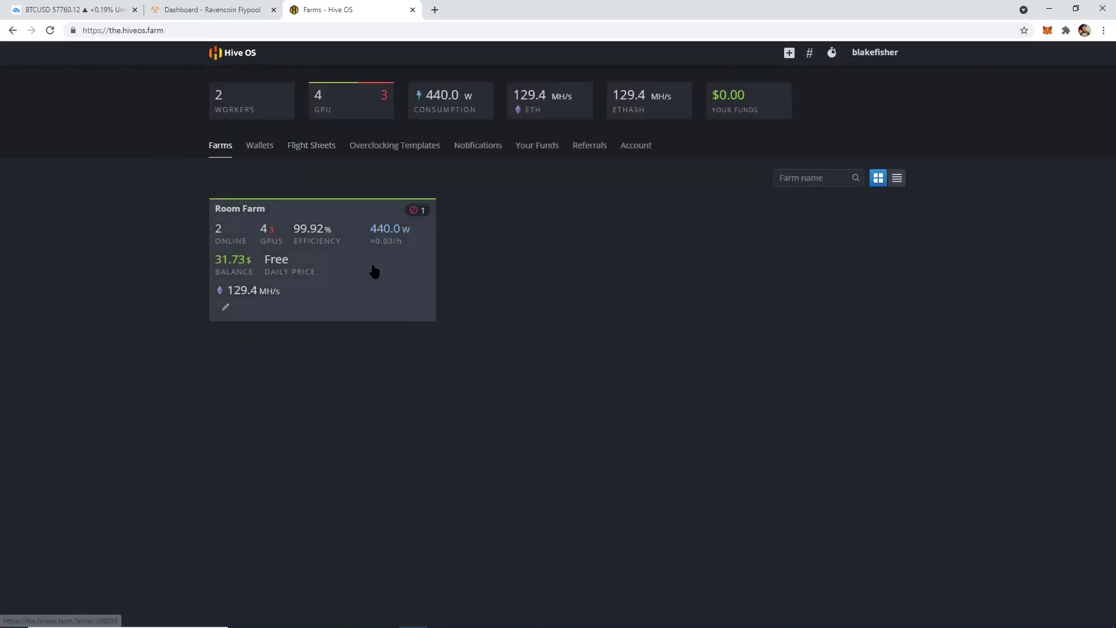
pyautogui.click(321, 271)
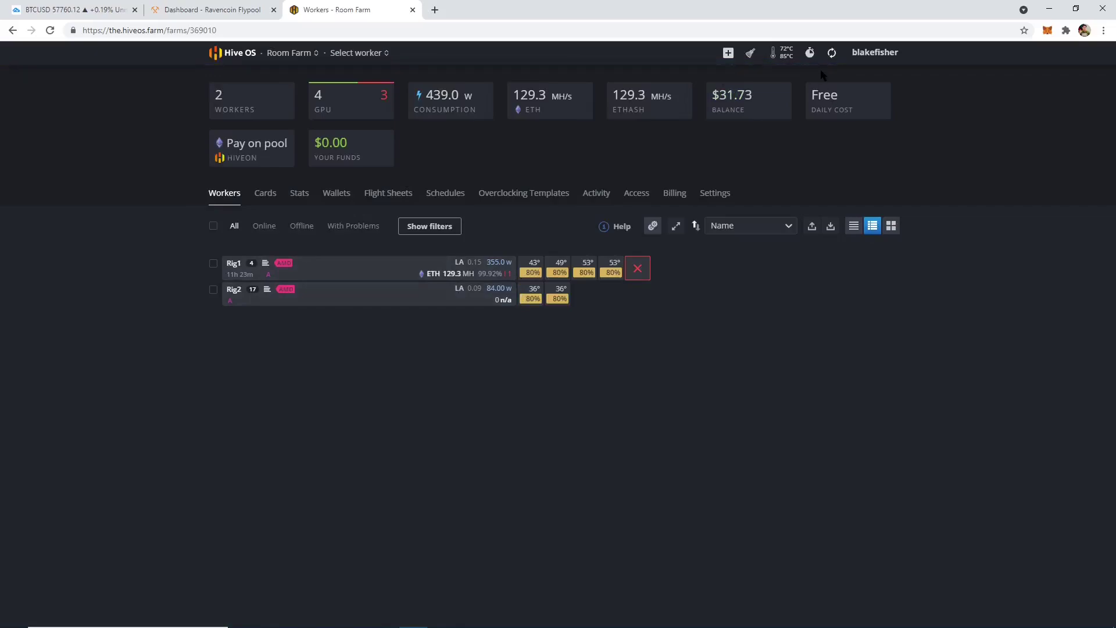
pyautogui.click(234, 290)
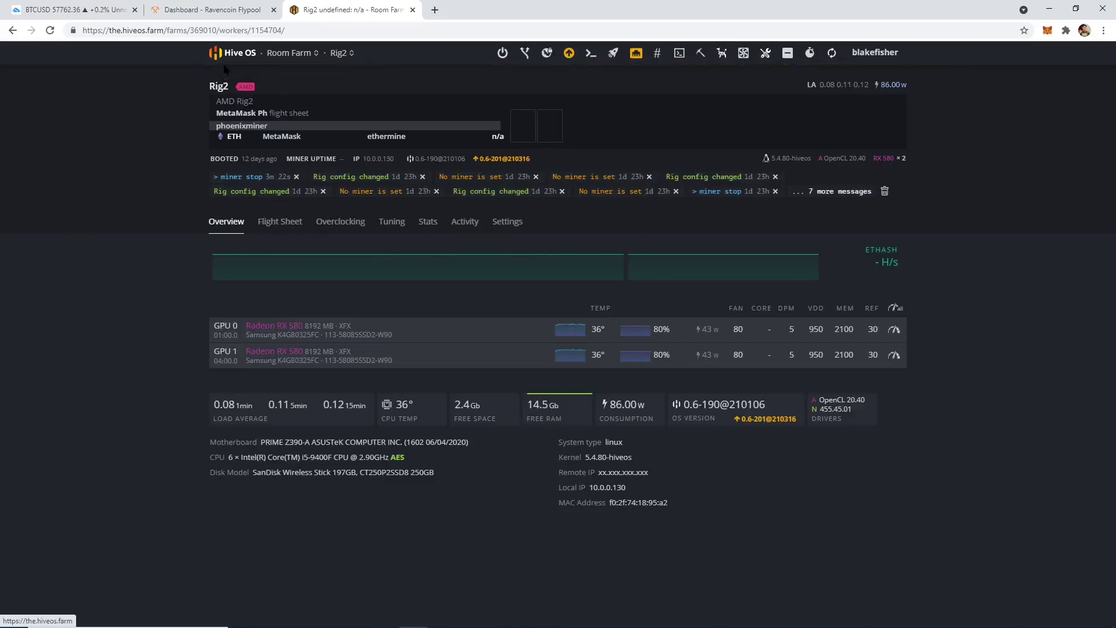
pyautogui.click(279, 221)
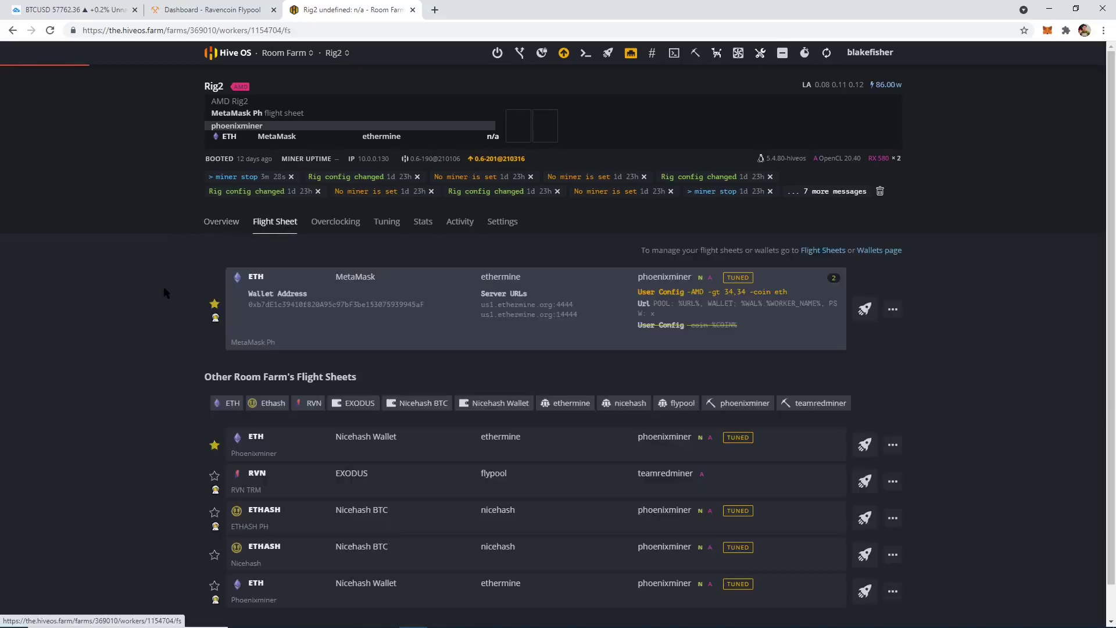
pyautogui.click(893, 309)
pyautogui.click(860, 450)
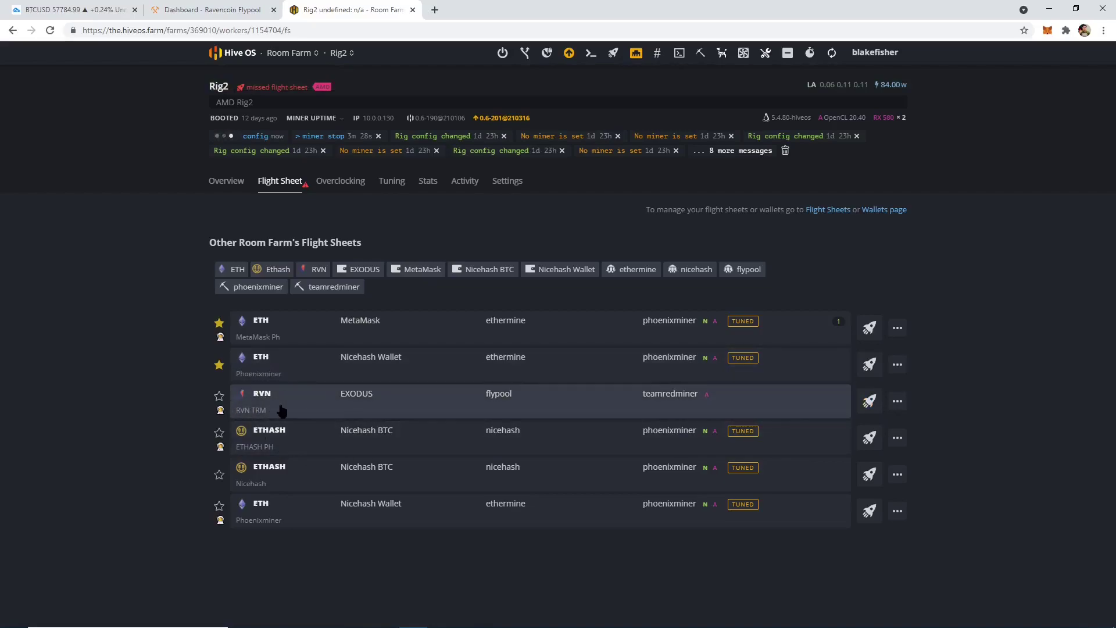
# Step: Star RVN TRM and apply it to Rig2, then glance at the Bitcoin chart
pyautogui.click(219, 397)
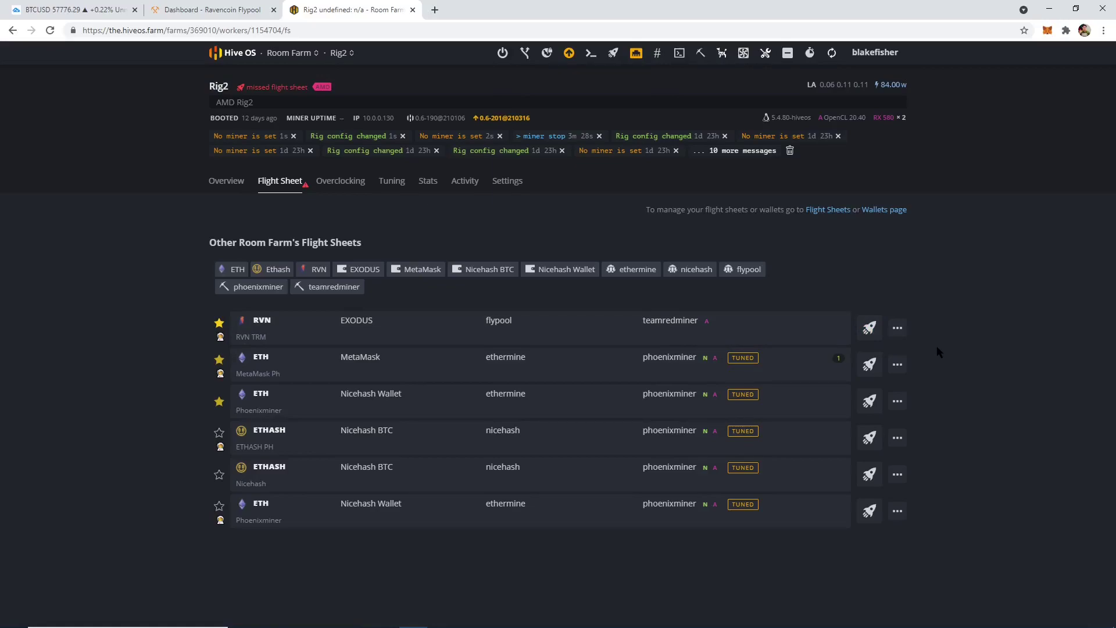
pyautogui.click(870, 328)
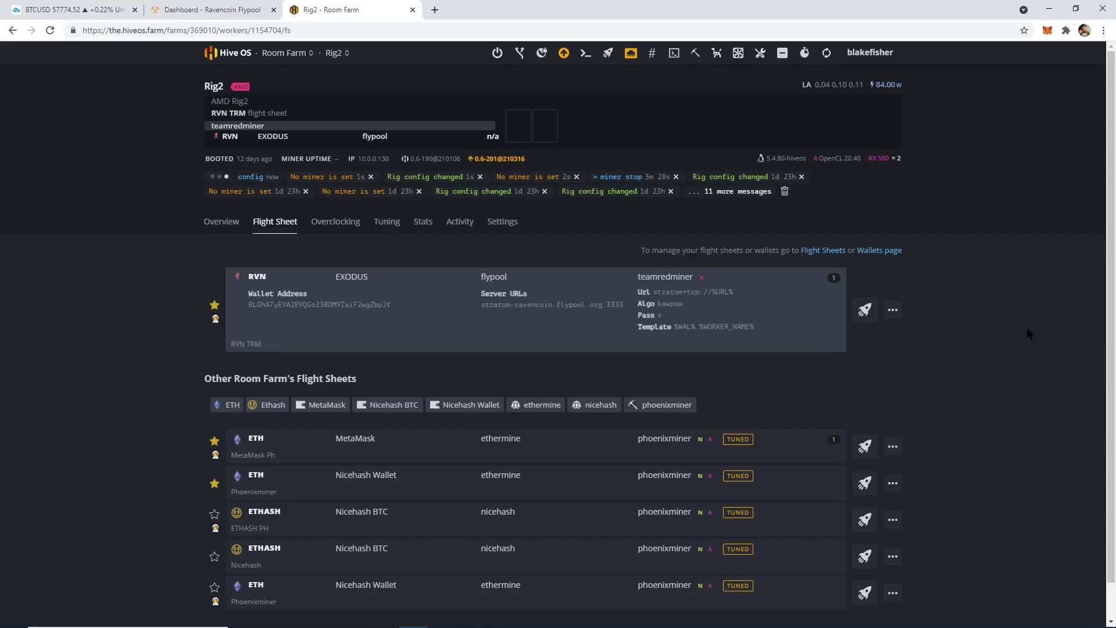
pyautogui.click(70, 10)
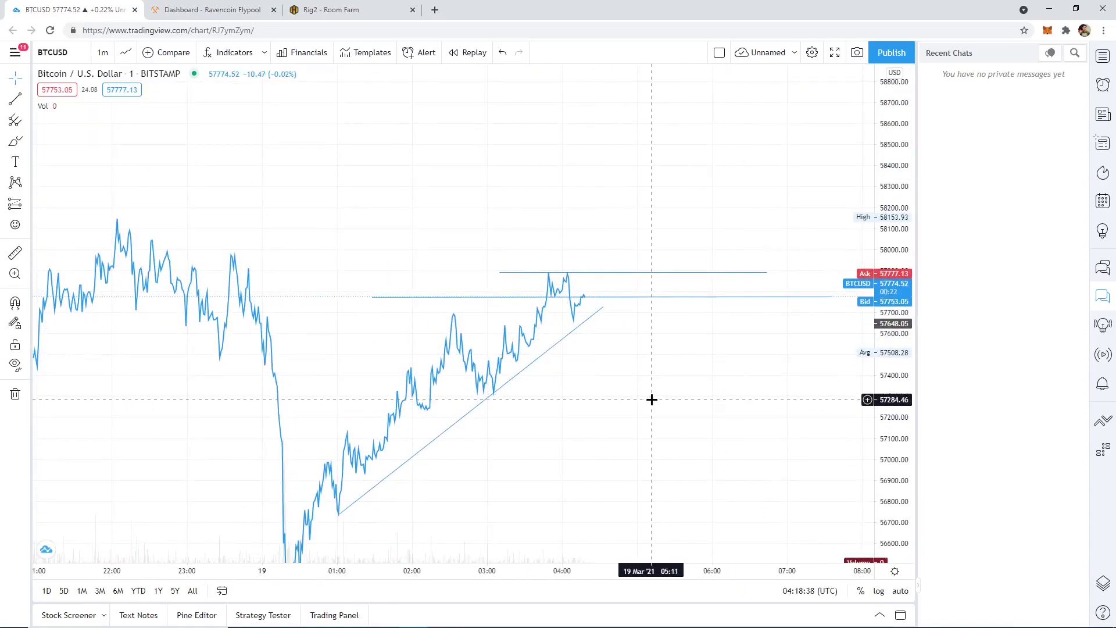
pyautogui.moveTo(664, 402)
pyautogui.mouseDown()
pyautogui.moveTo(722, 380)
pyautogui.moveTo(560, 323)
pyautogui.mouseUp()
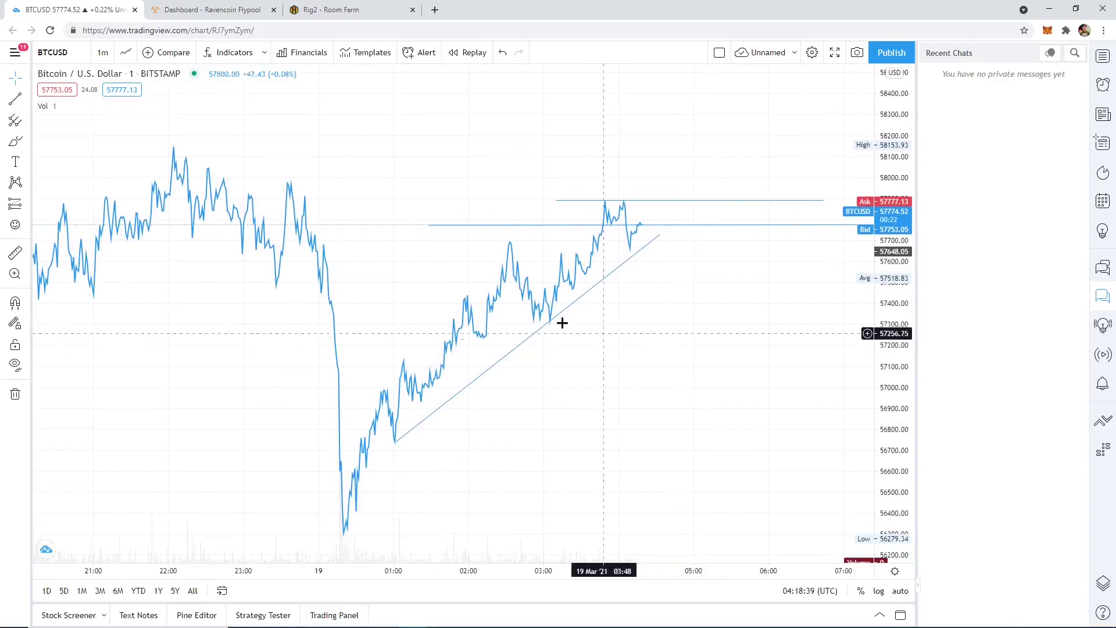
# Step: Reload the Rig2 page and view its overview showing KAWPOW at 14.71 MH
pyautogui.click(339, 10)
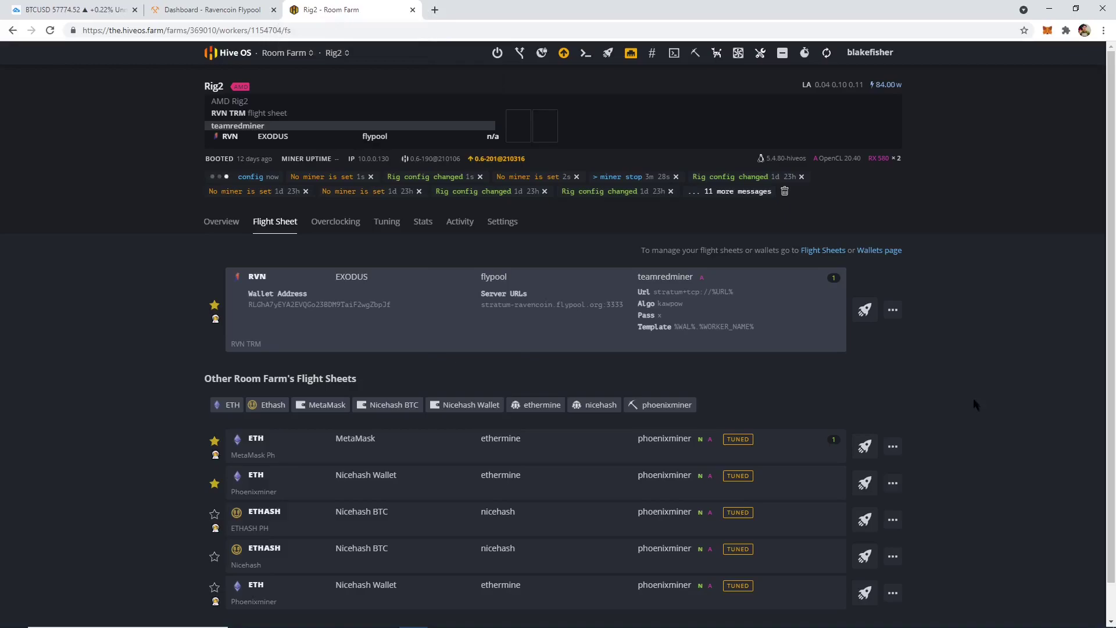
pyautogui.click(221, 31)
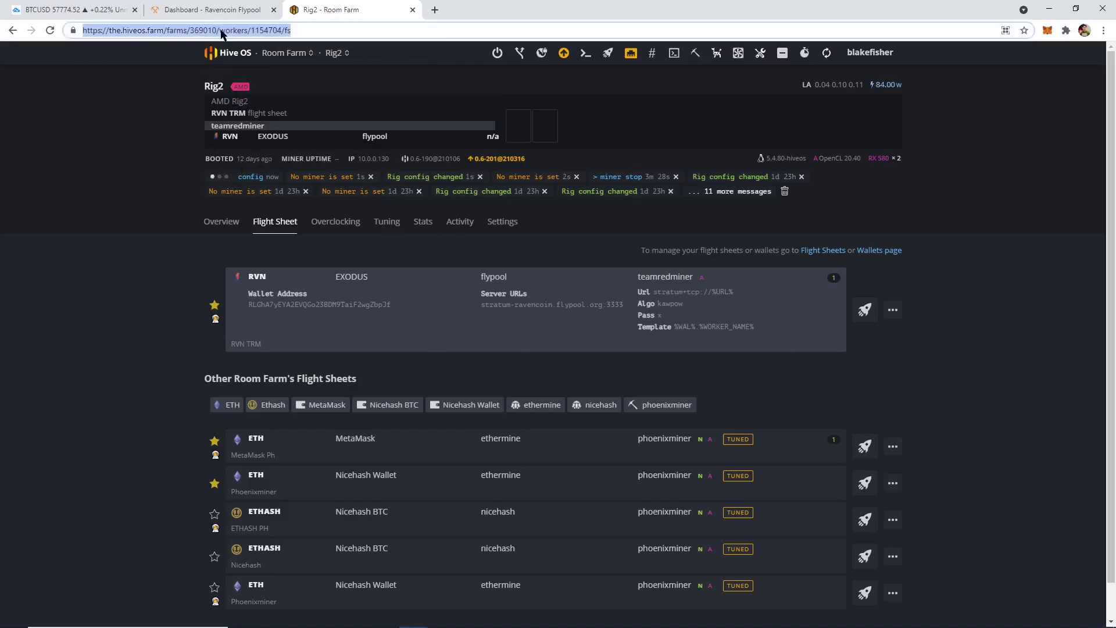
pyautogui.press('Return')
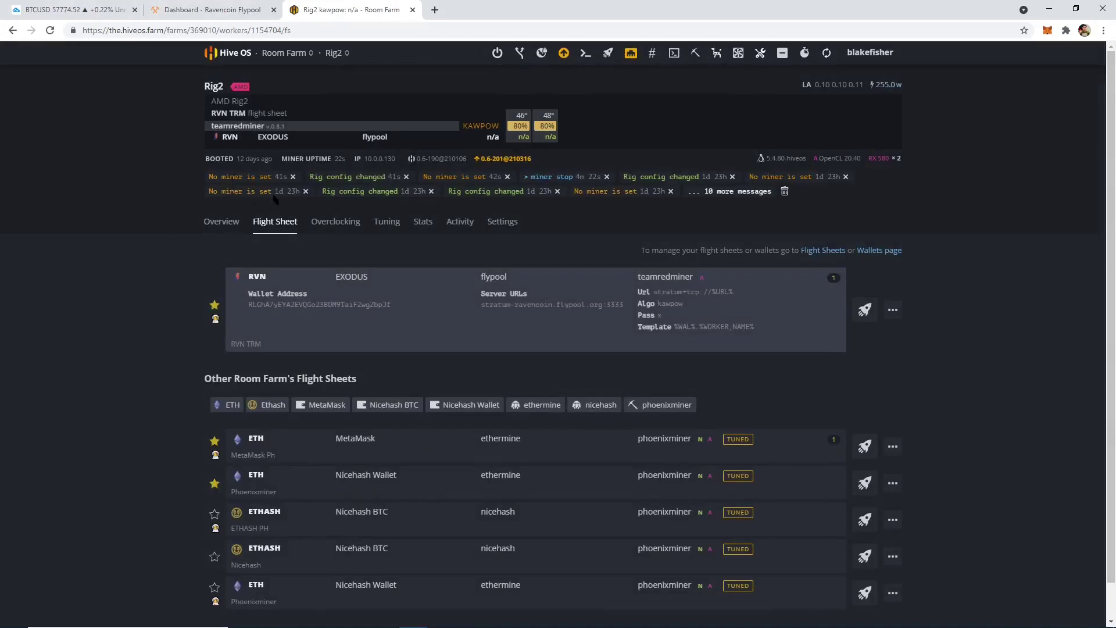
pyautogui.click(221, 221)
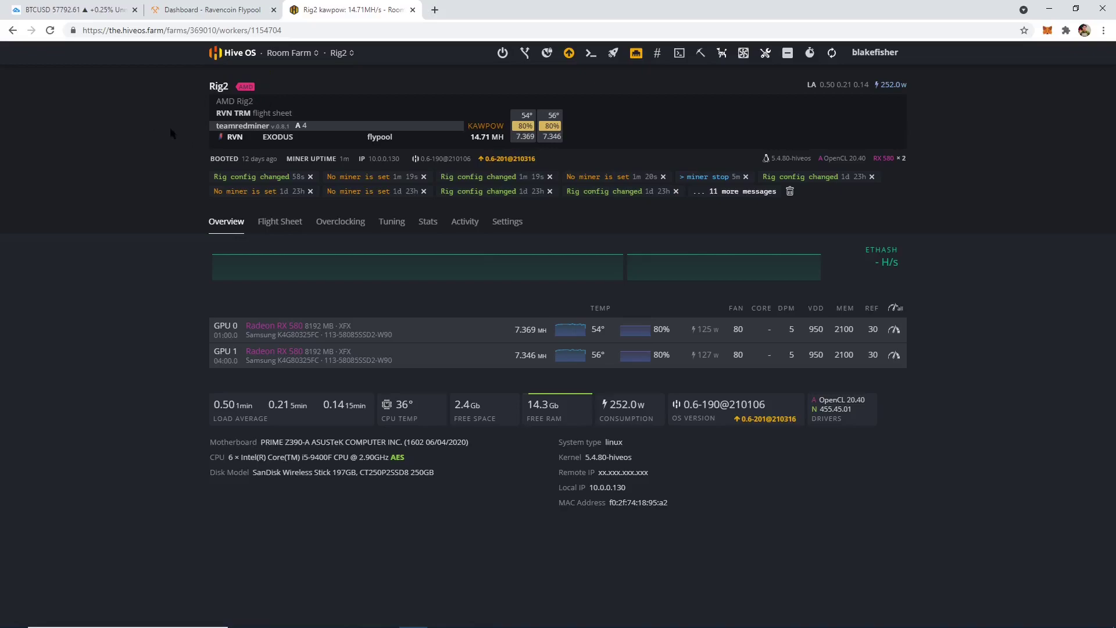
pyautogui.click(212, 11)
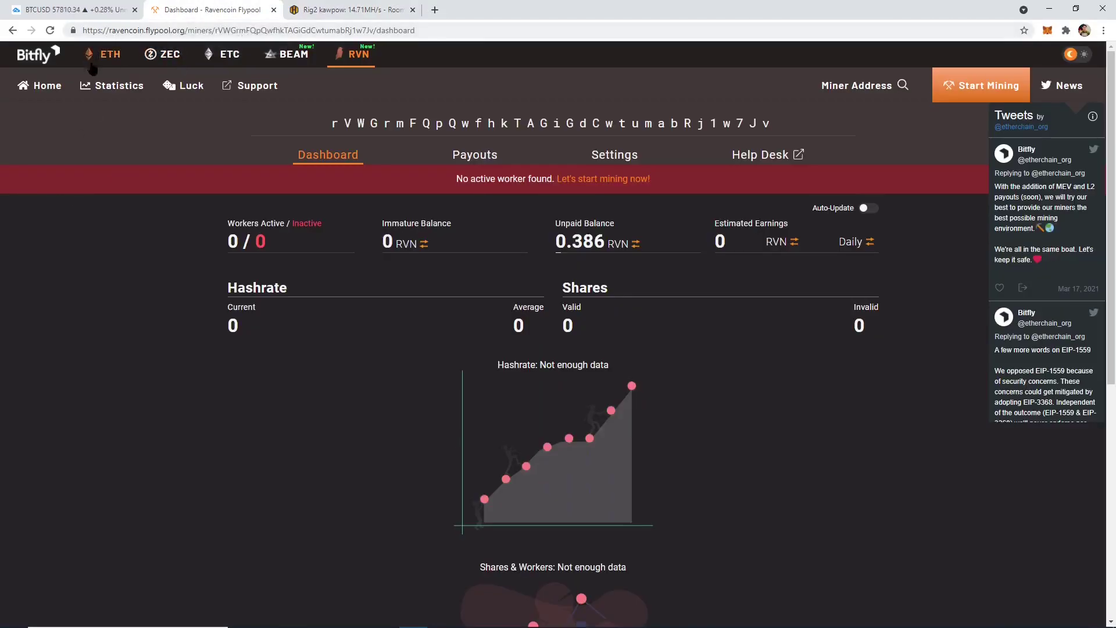
pyautogui.moveTo(109, 29); pyautogui.dragTo(199, 29)
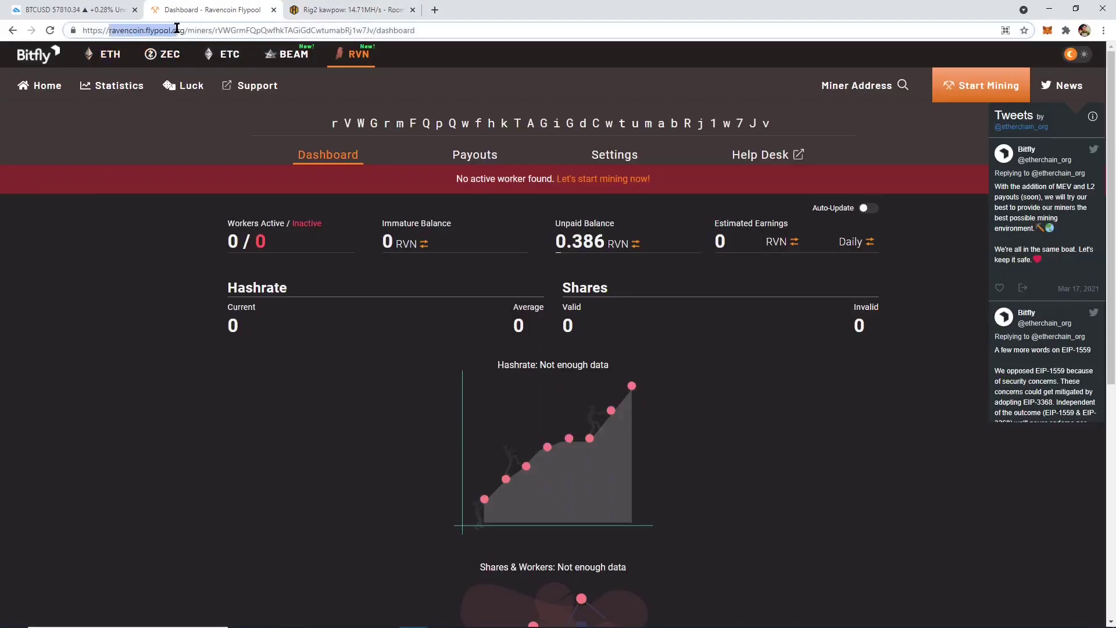
pyautogui.click(248, 34)
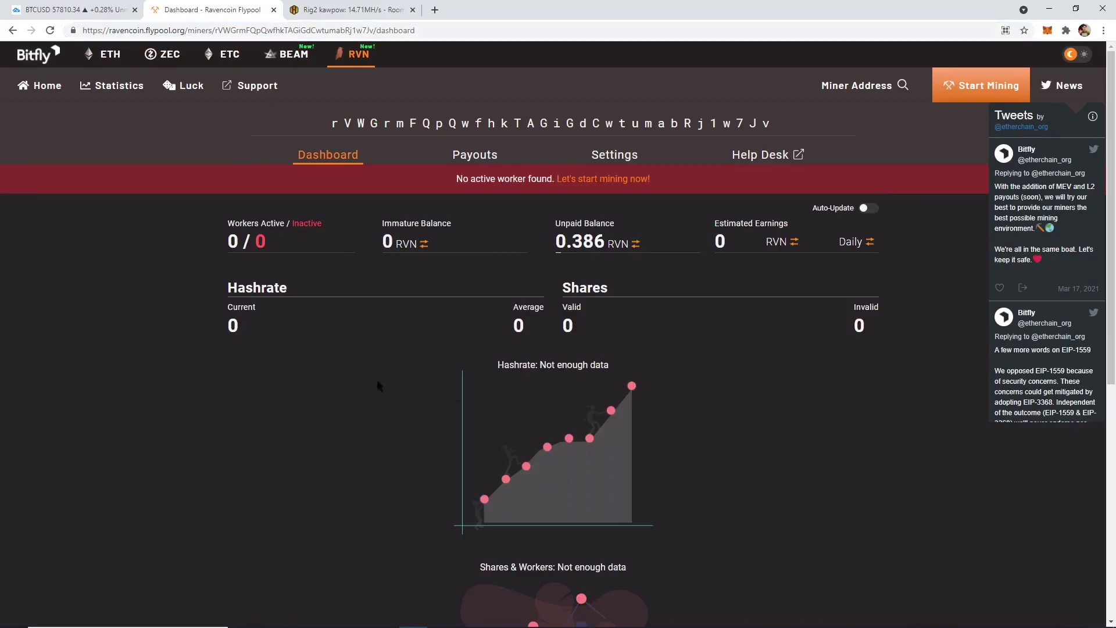
pyautogui.click(879, 86)
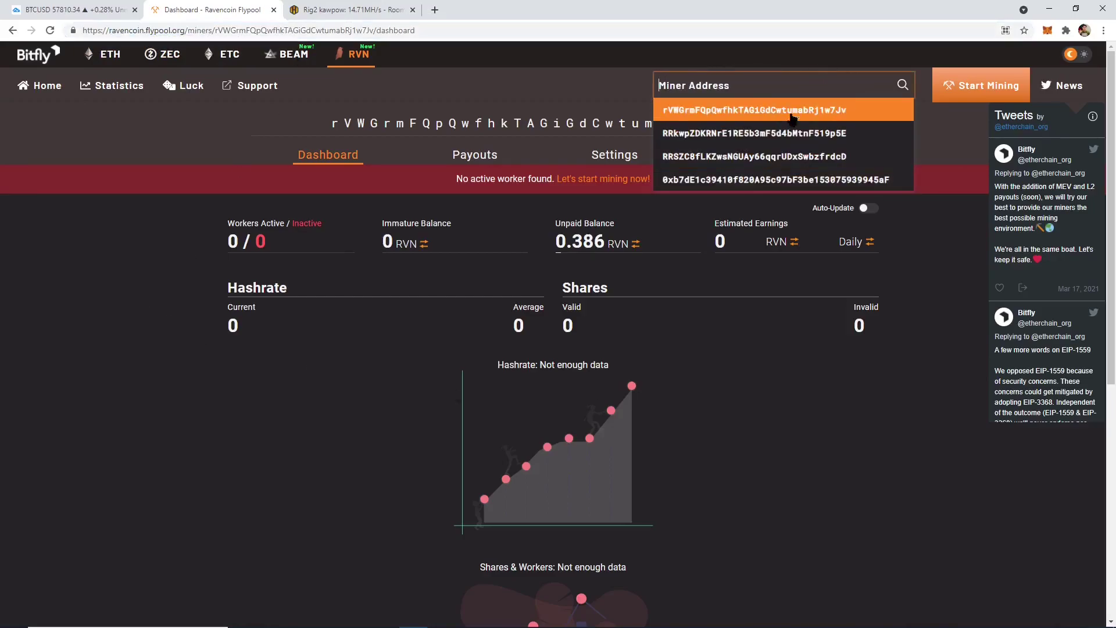
pyautogui.click(727, 210)
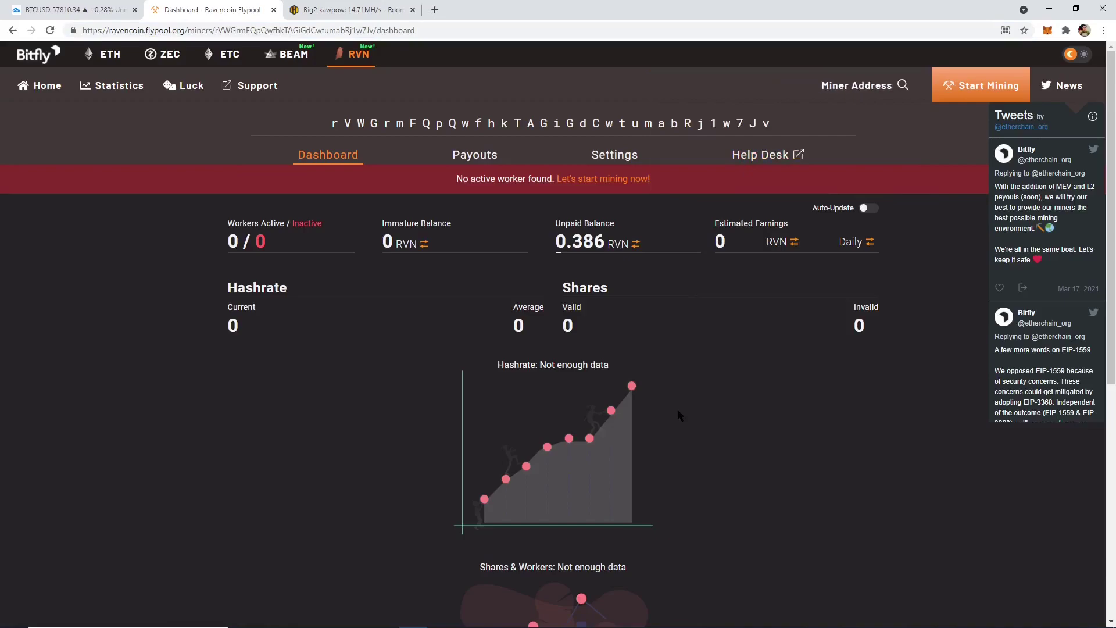
pyautogui.scroll(-5, 700, 245)
pyautogui.scroll(-5, 699, 246)
pyautogui.scroll(5, 644, 334)
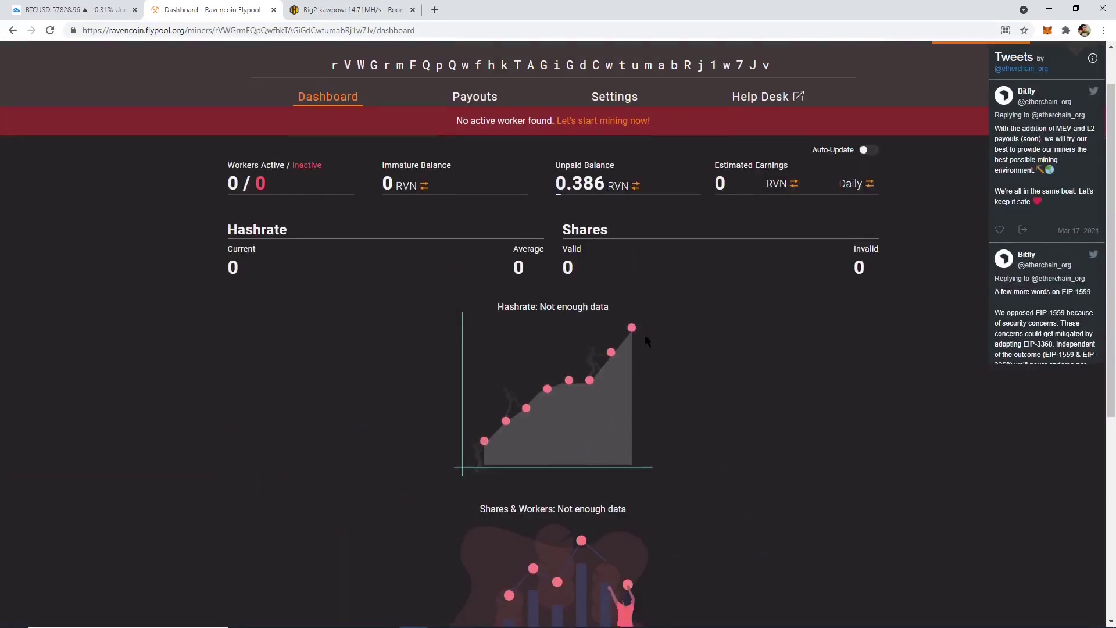
pyautogui.scroll(5, 644, 335)
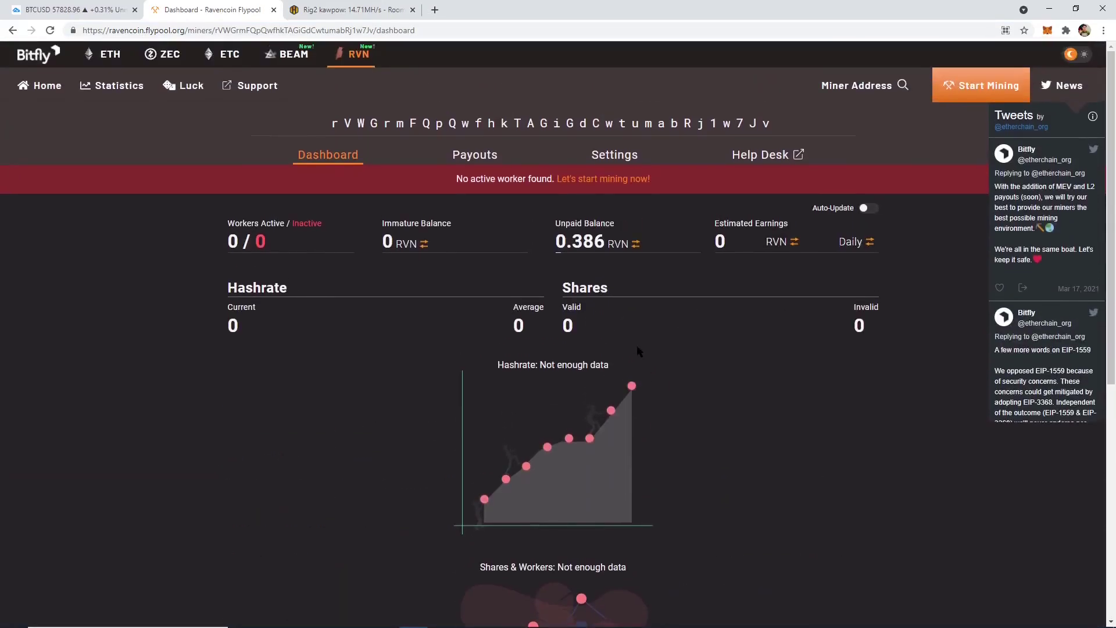
pyautogui.click(50, 30)
pyautogui.scroll(-5, 138, 266)
pyautogui.scroll(-5, 135, 263)
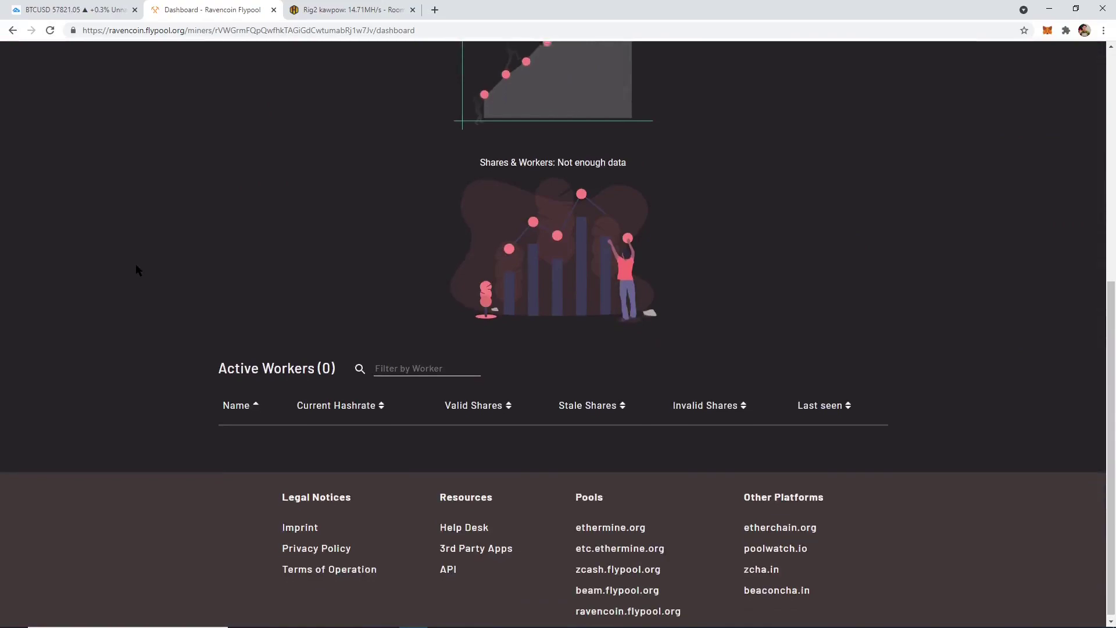
pyautogui.scroll(10, 137, 264)
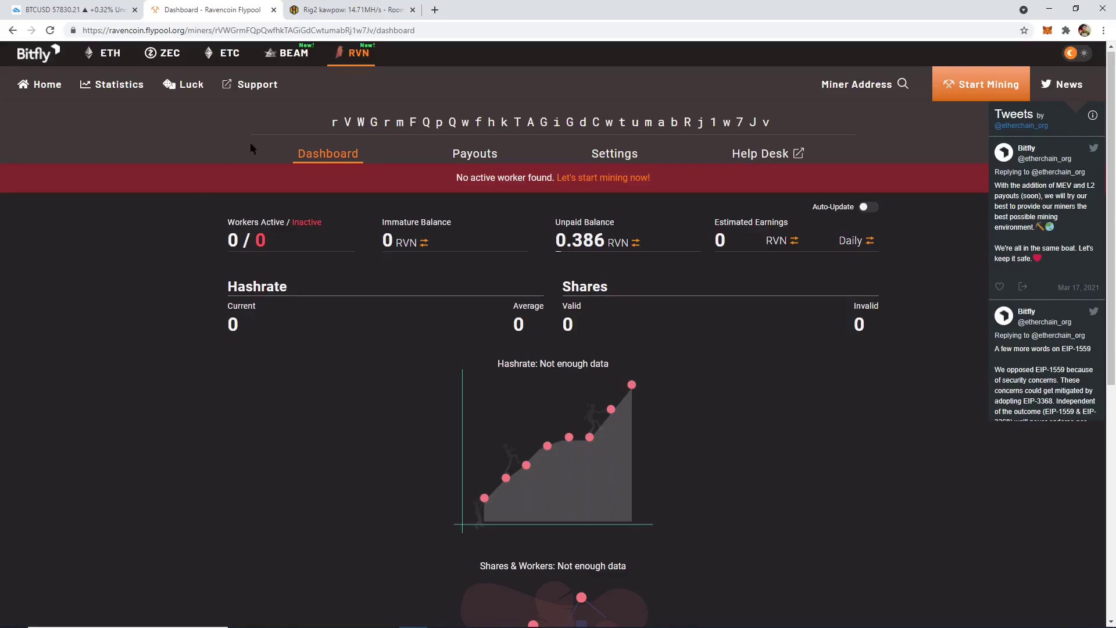
pyautogui.click(317, 10)
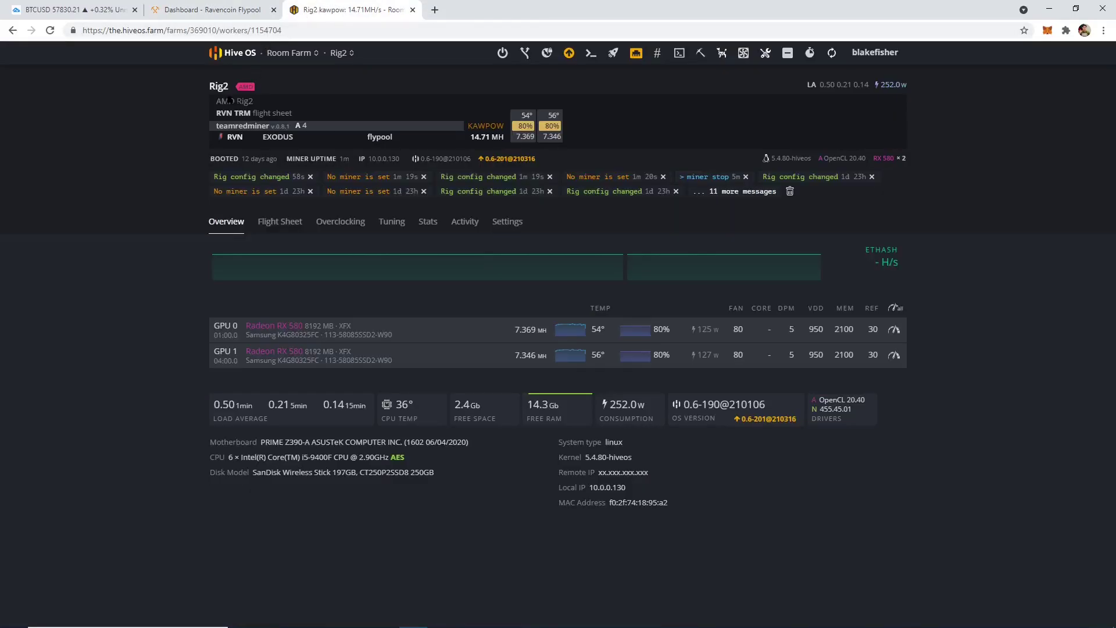